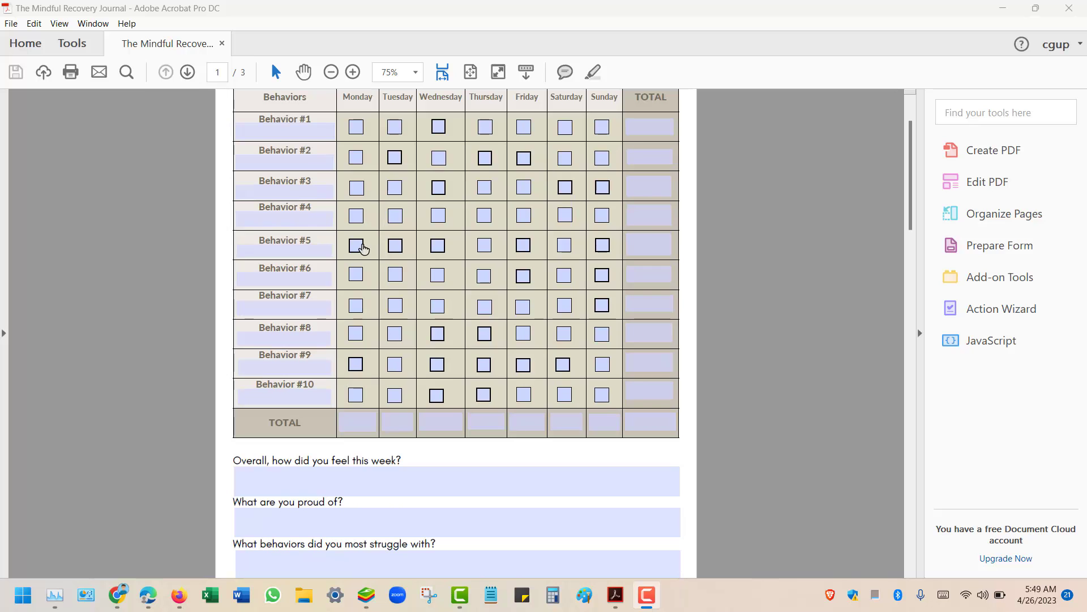
# - Open the Prepare Form tool and compare the Text163 answer field on the Week #1 and Week #2 pages
pyautogui.click(1013, 247)
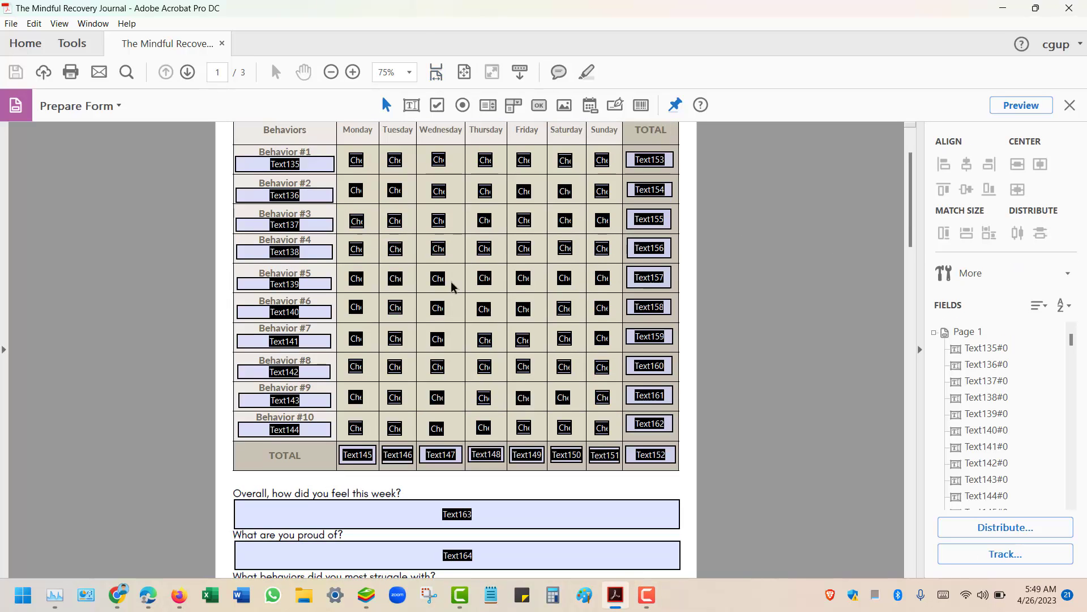
pyautogui.scroll(-5, 453, 272)
pyautogui.click(462, 265)
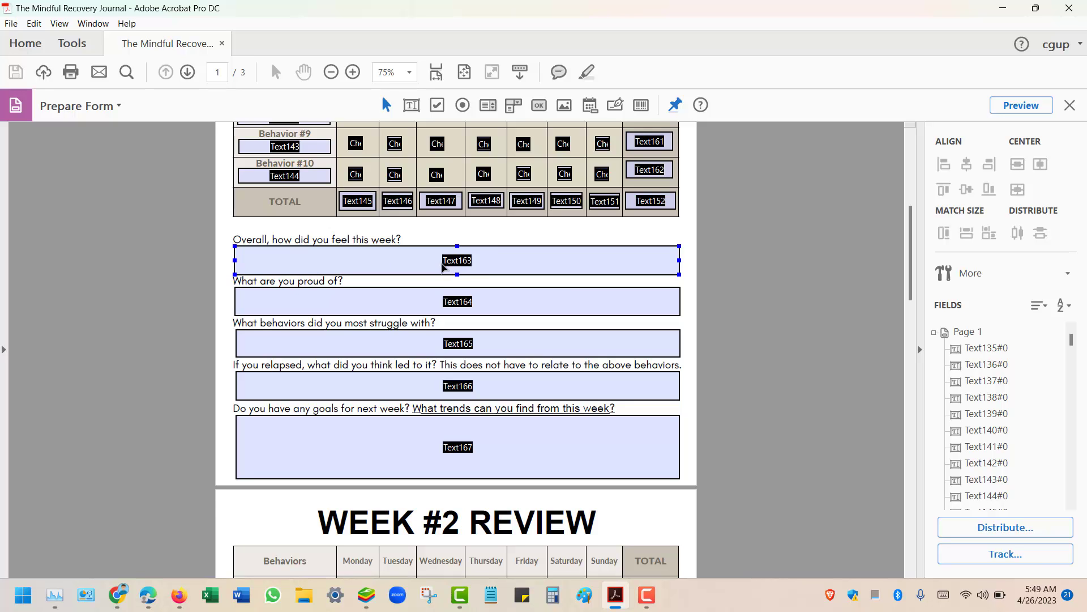
pyautogui.scroll(2, 474, 267)
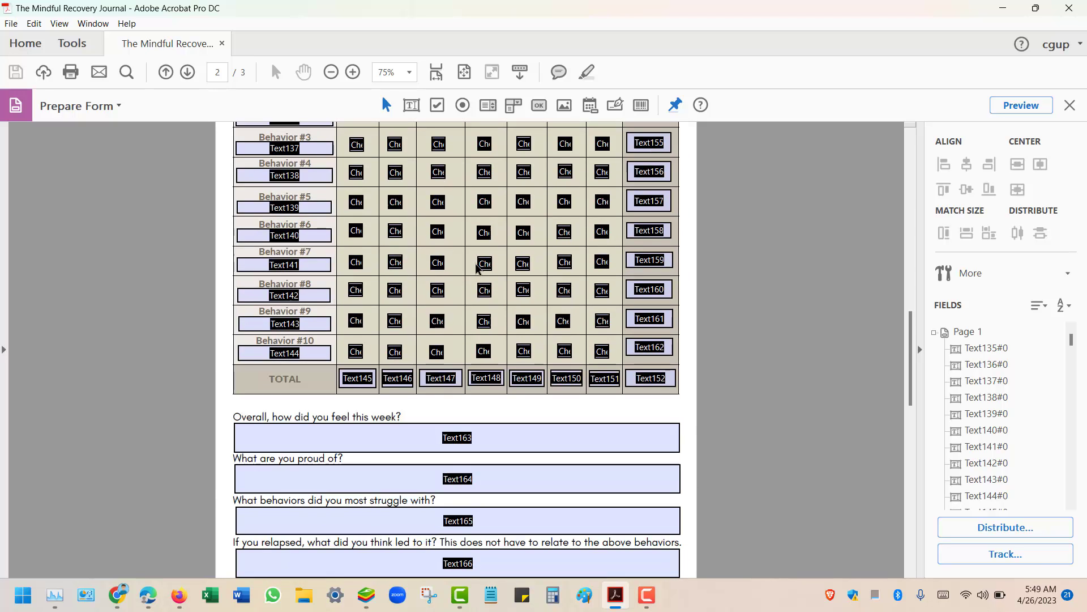
pyautogui.scroll(-1, 476, 269)
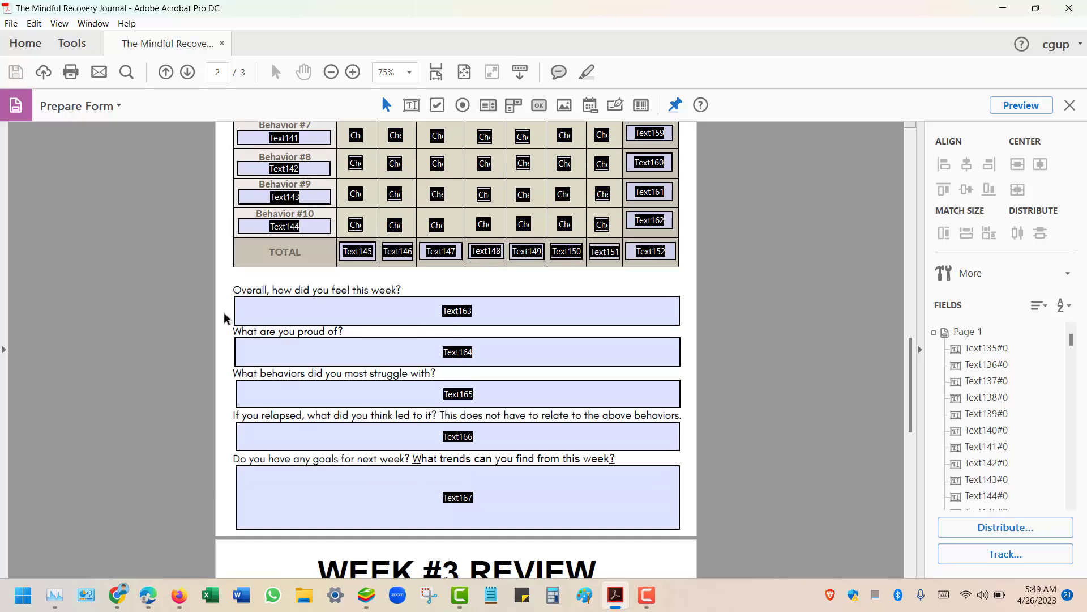
pyautogui.click(277, 313)
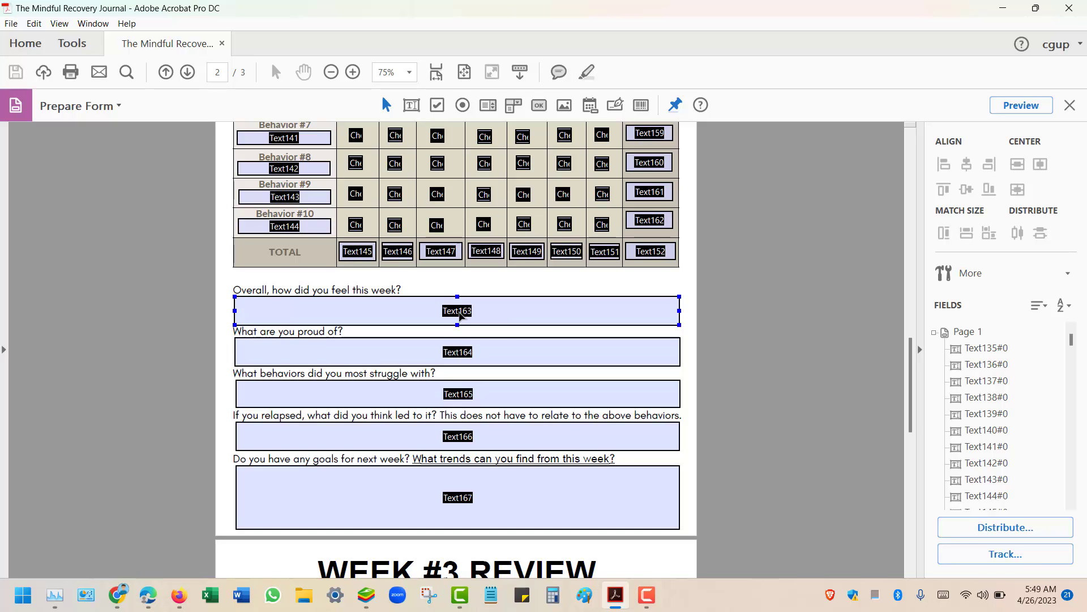
pyautogui.scroll(10, 459, 316)
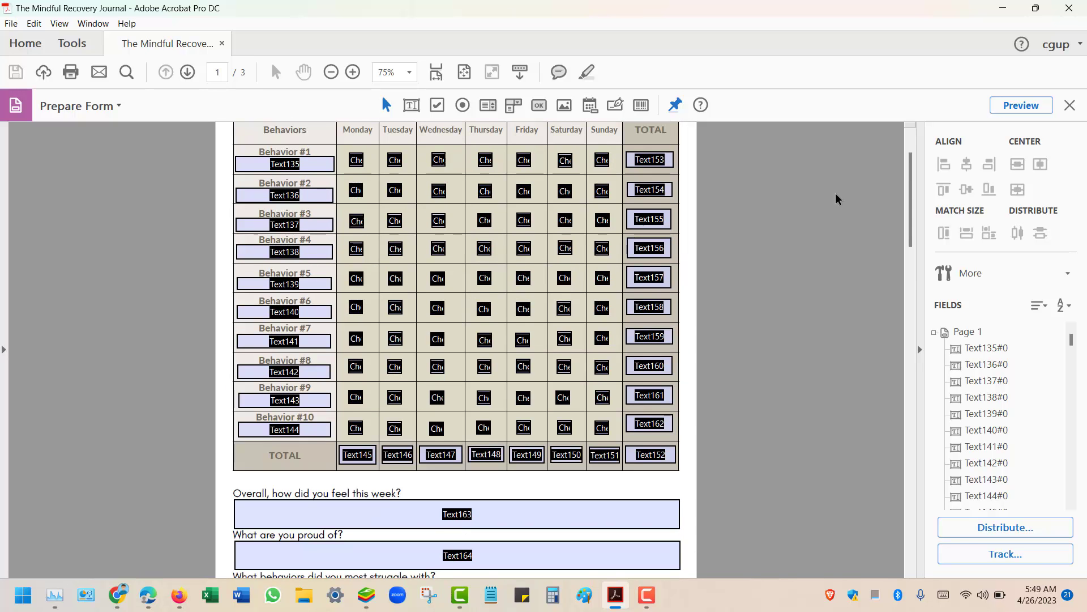
# - Leave form editing and fill in "hello" as the Week #1 answer to "Overall, how did you feel this week?"
pyautogui.click(1070, 105)
pyautogui.scroll(-3, 429, 337)
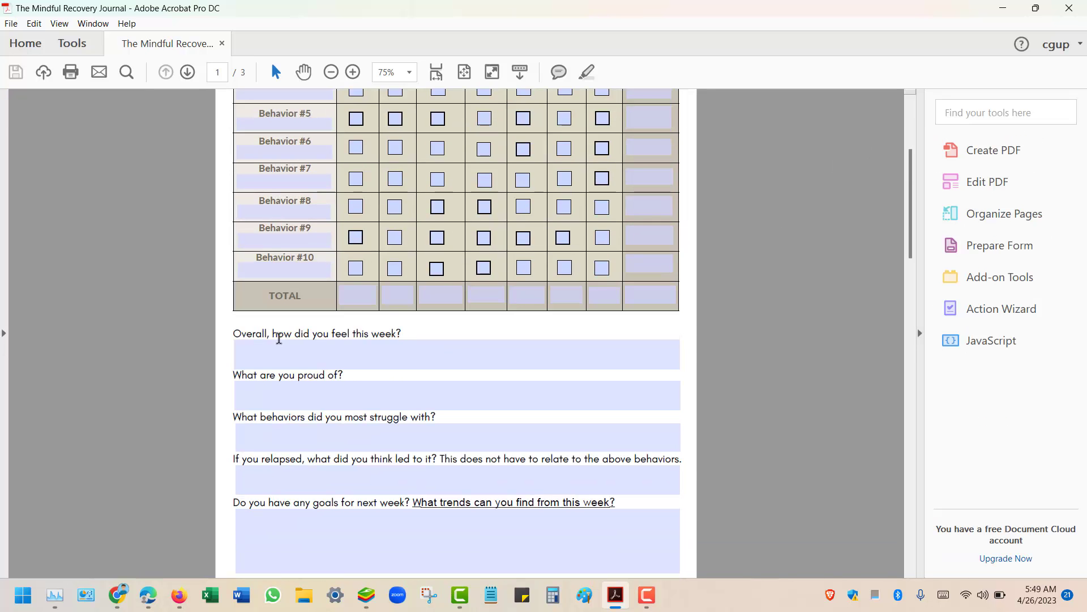
pyautogui.click(259, 354)
pyautogui.write('he')
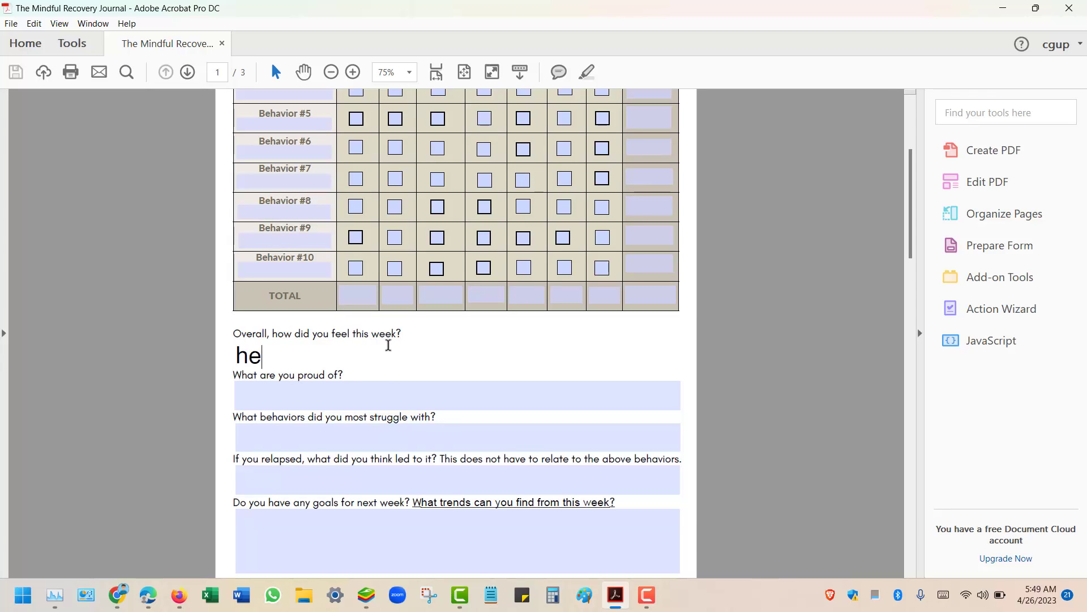
pyautogui.write('llo')
pyautogui.click(839, 321)
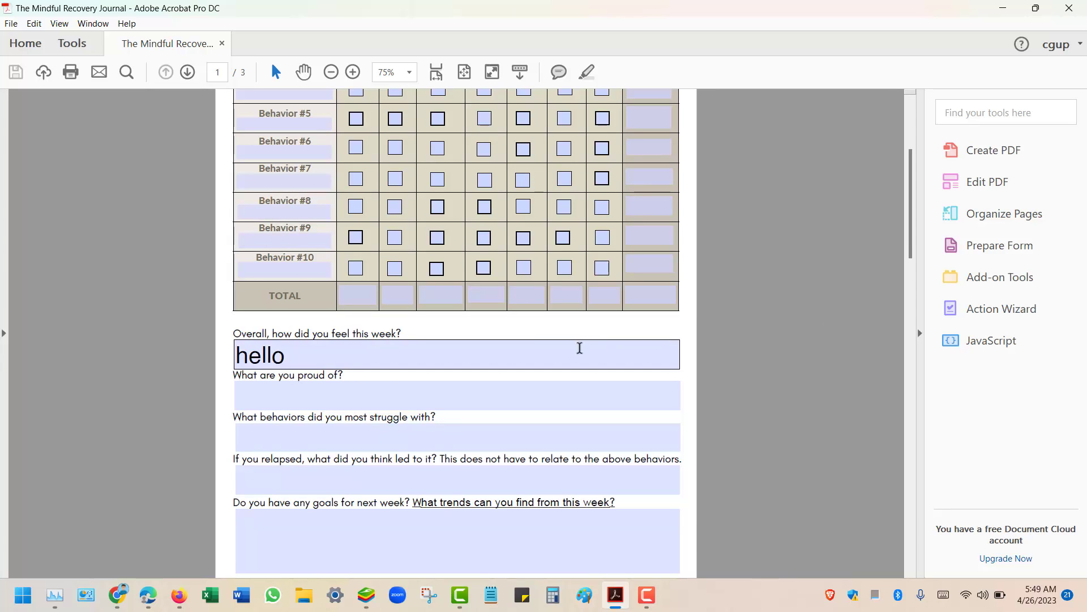
# - Check the "Overall, how did you feel this week?" answer field on the following weekly review pages
pyautogui.scroll(5, 291, 282)
pyautogui.scroll(-3, 401, 368)
pyautogui.scroll(-10, 357, 357)
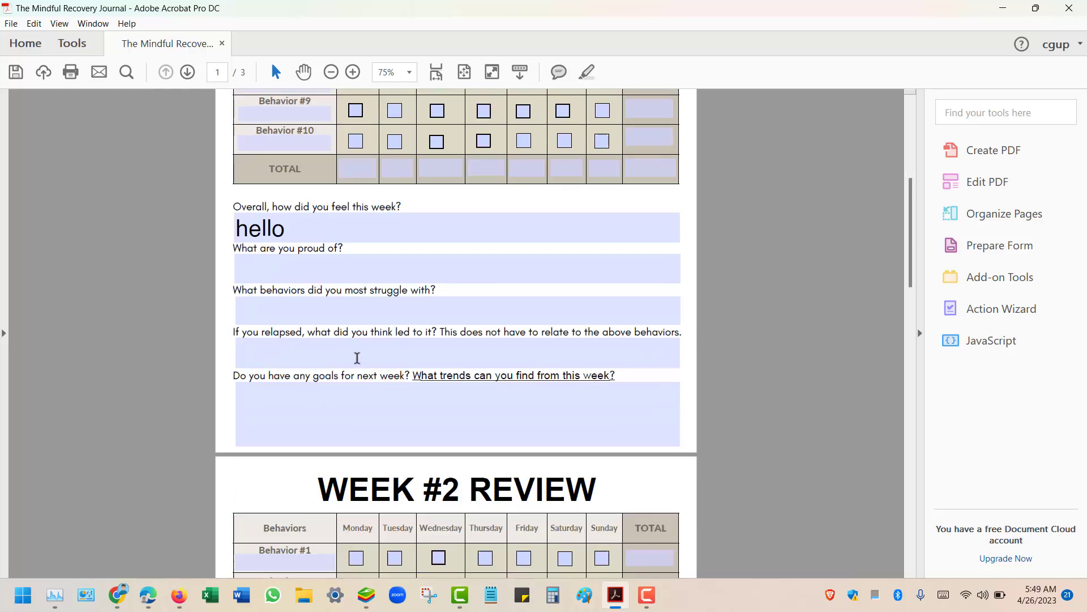
pyautogui.scroll(-3, 358, 348)
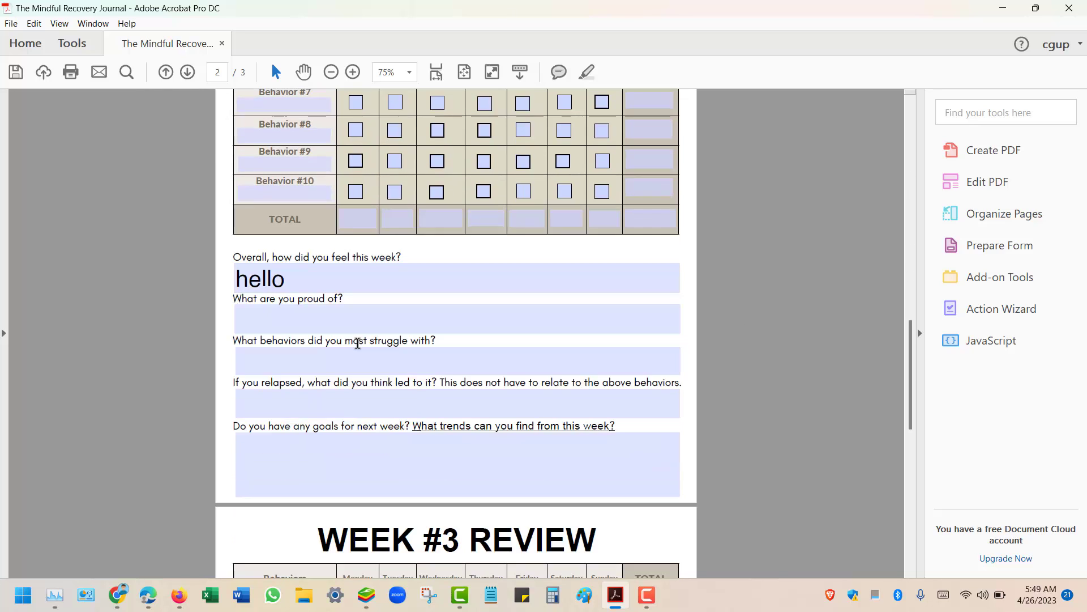
pyautogui.scroll(7, 413, 228)
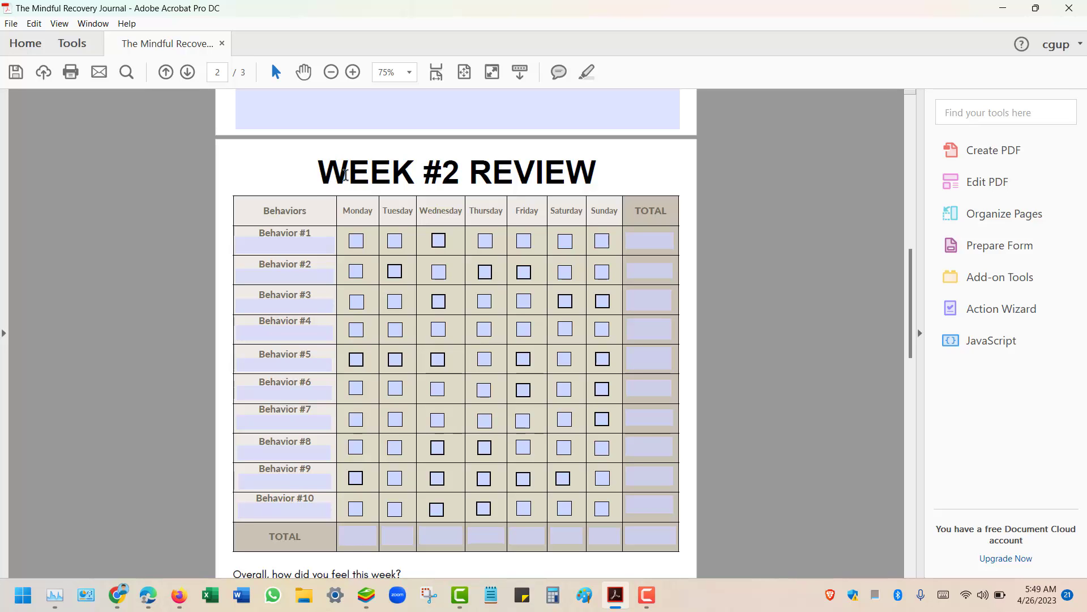
pyautogui.scroll(-3, 466, 242)
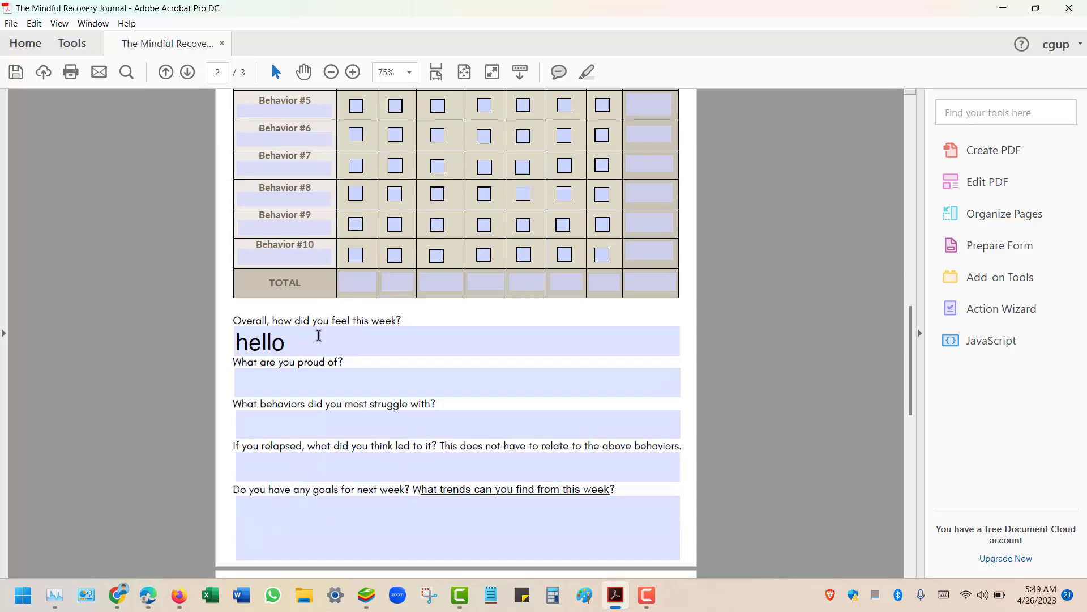
pyautogui.click(263, 344)
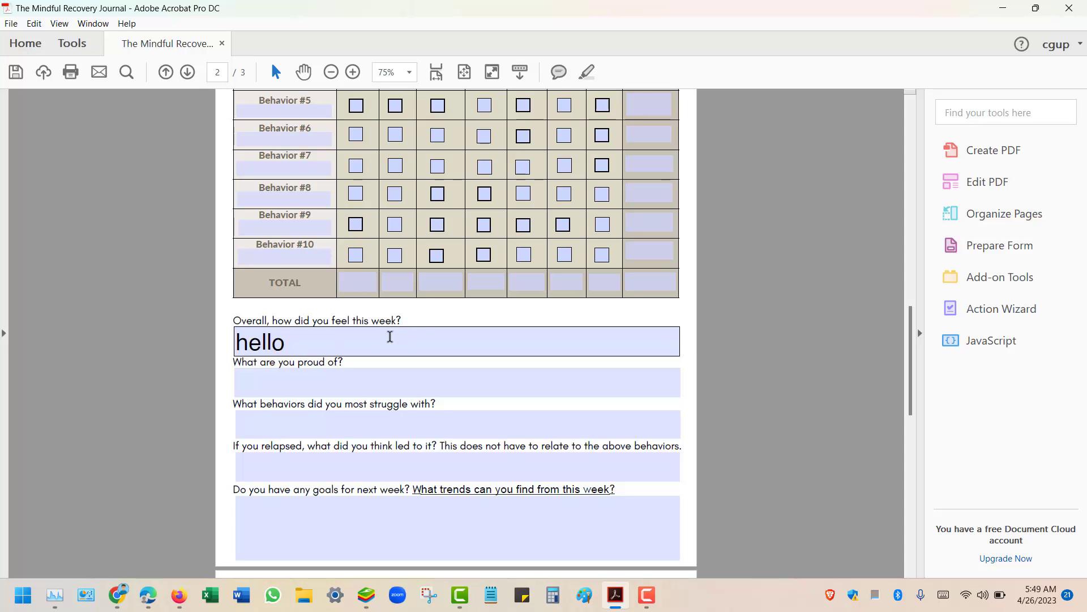
# - Reopen Prepare Form, examine the names of the reflection answer fields on the Week #1 and Week #2 pages, and close it
pyautogui.click(963, 249)
pyautogui.click(356, 407)
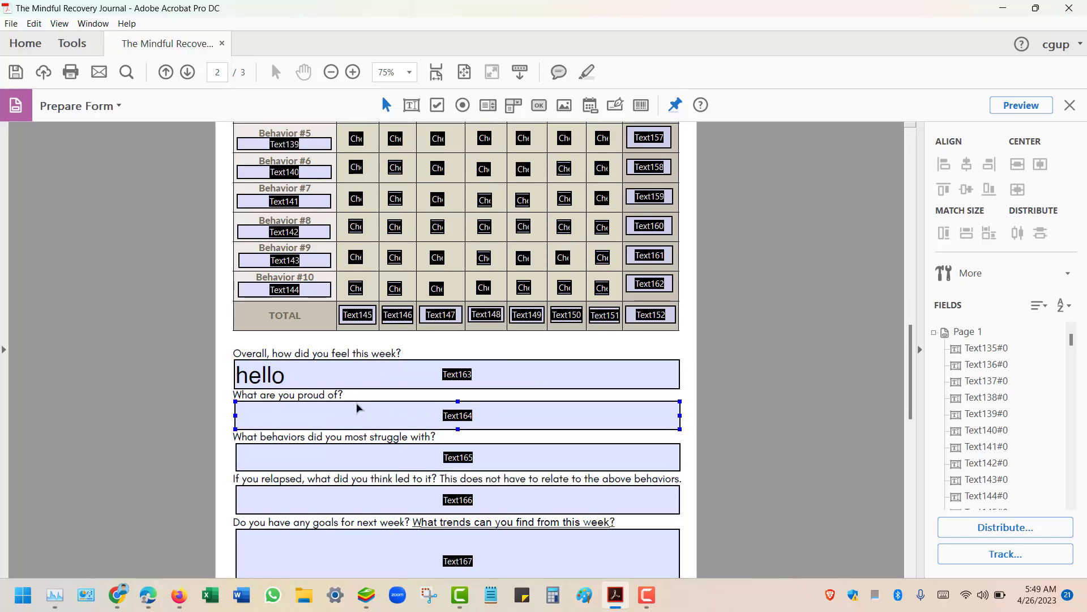
pyautogui.scroll(2, 485, 384)
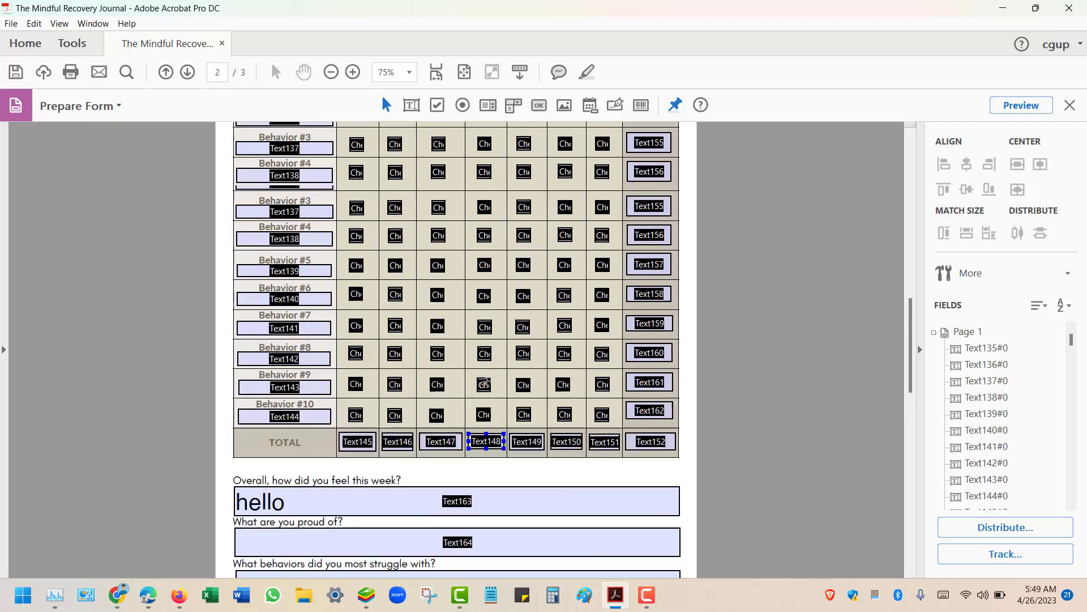
pyautogui.scroll(4, 485, 384)
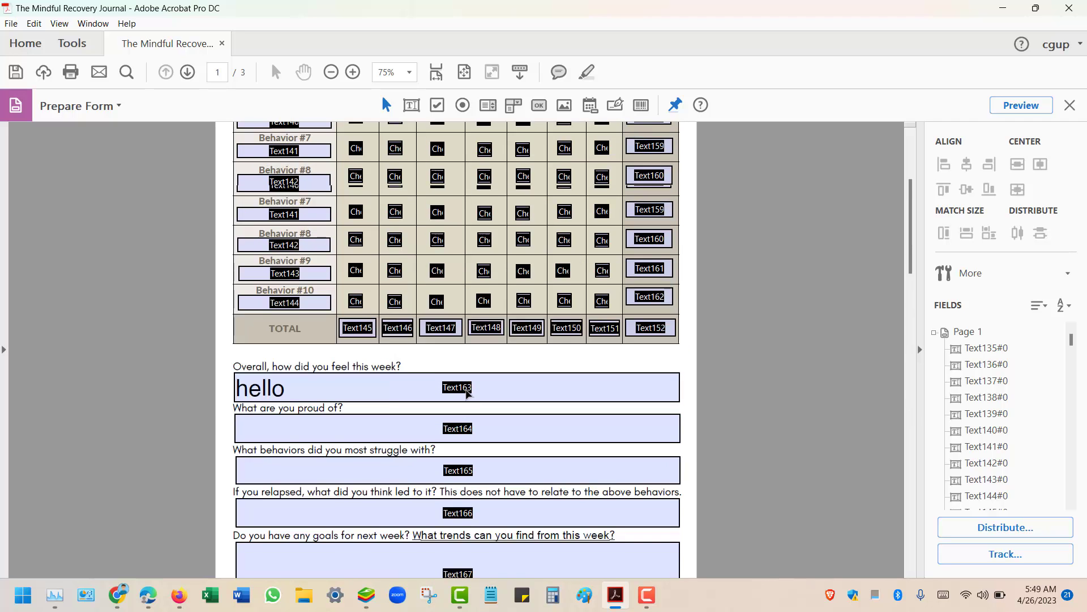
pyautogui.scroll(1, 466, 389)
pyautogui.scroll(-4, 463, 354)
pyautogui.scroll(3, 462, 354)
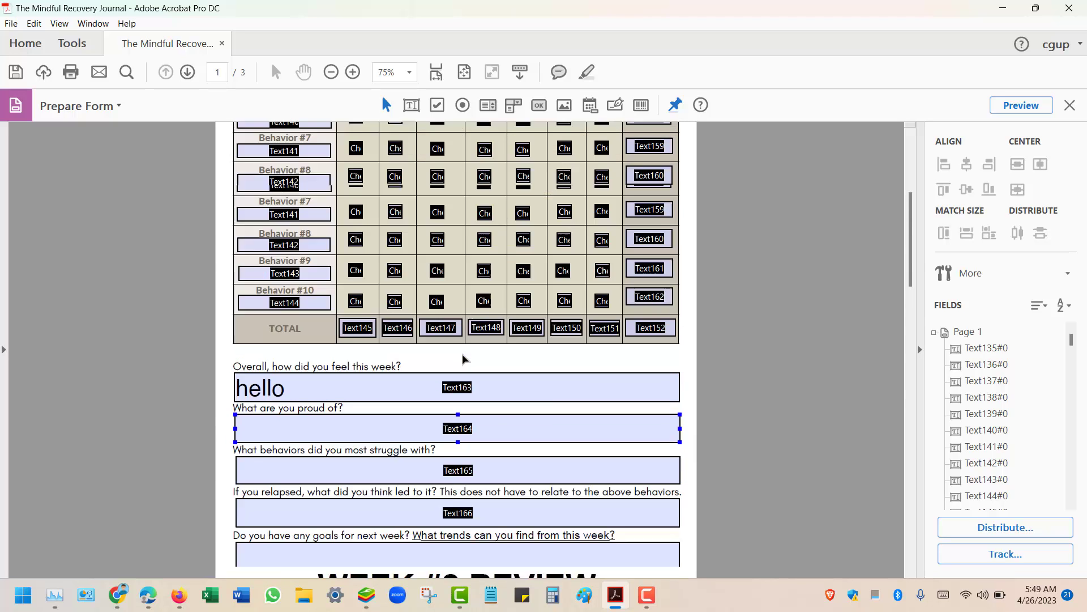
pyautogui.scroll(3, 462, 358)
pyautogui.click(1069, 104)
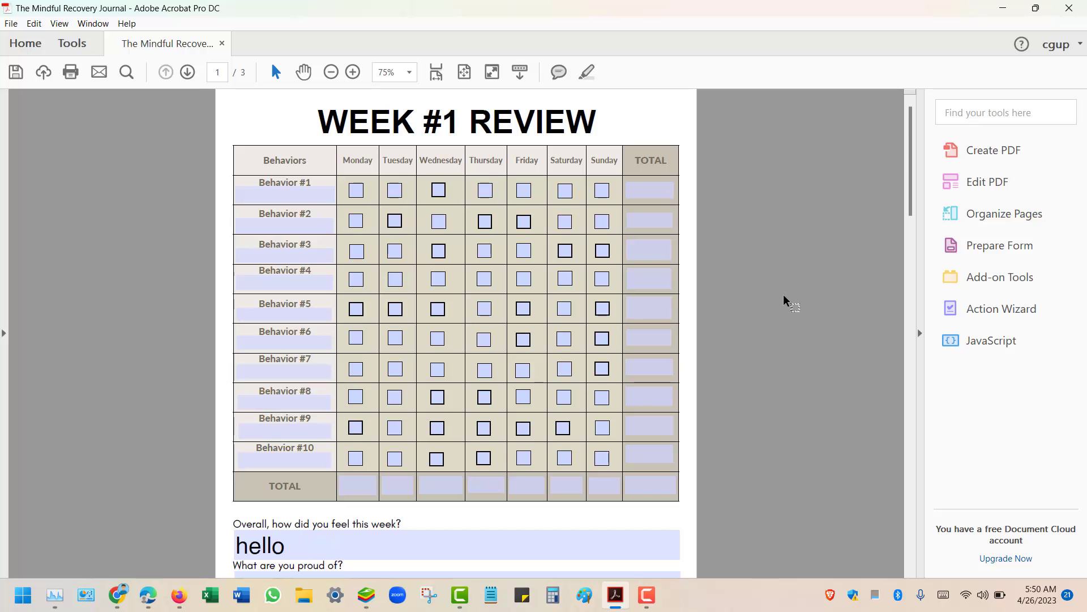
# - Reopen Prepare Form at page-width zoom and view the available commands for the Week #1 Text163 field
pyautogui.click(988, 244)
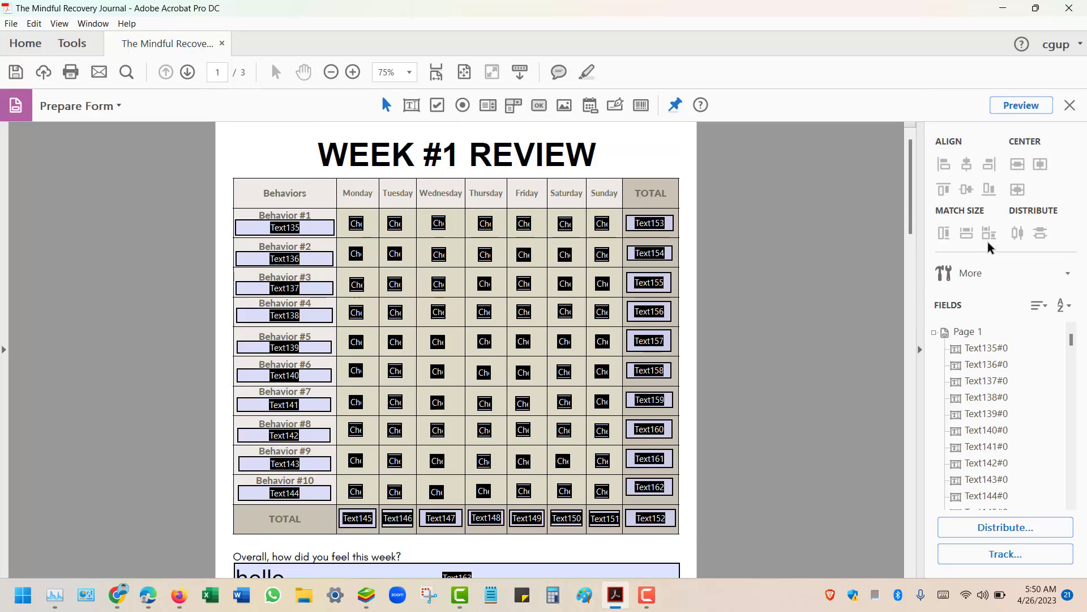
pyautogui.click(436, 72)
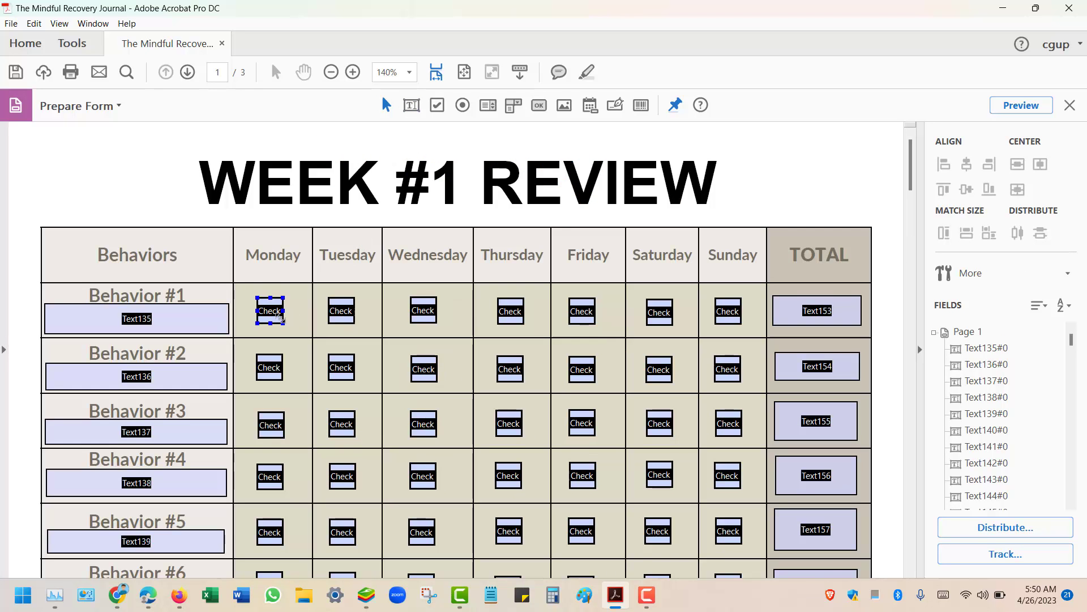
pyautogui.scroll(-7, 286, 316)
pyautogui.scroll(-3, 286, 316)
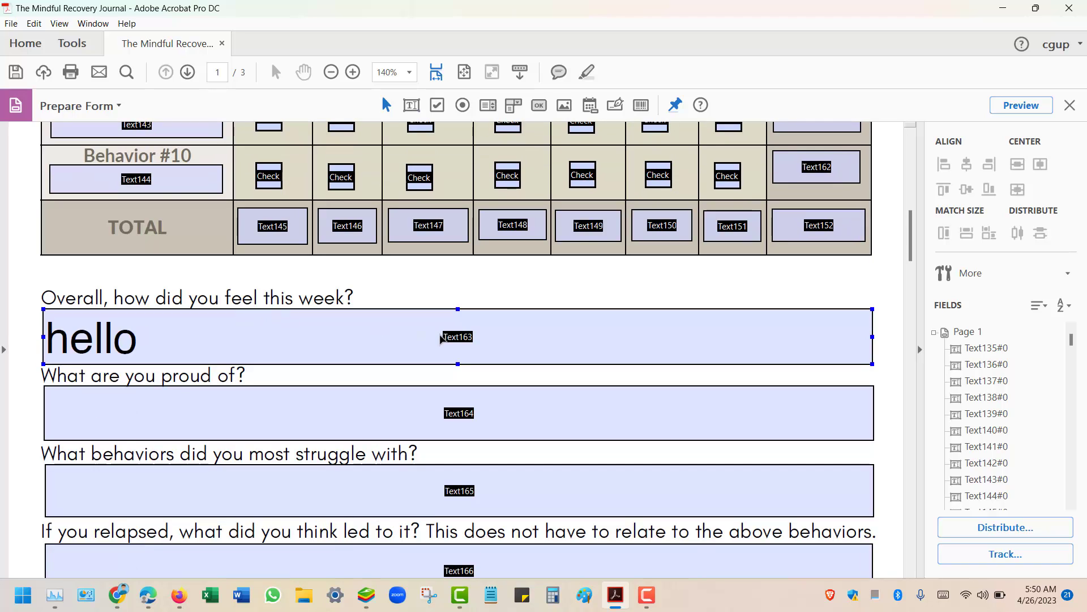
pyautogui.rightClick(444, 336)
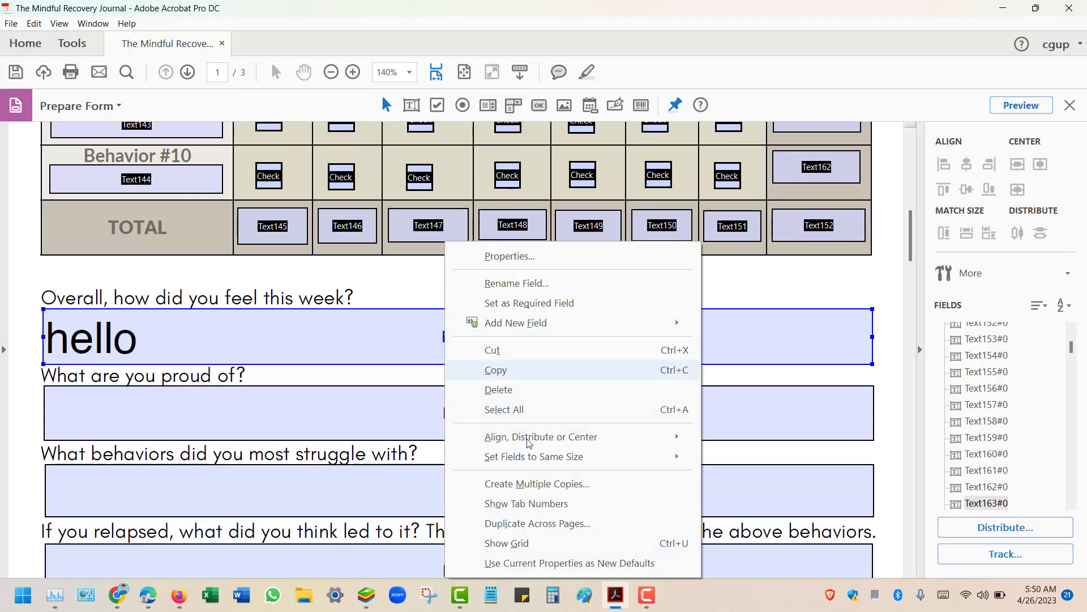
pyautogui.click(395, 275)
pyautogui.scroll(10, 333, 306)
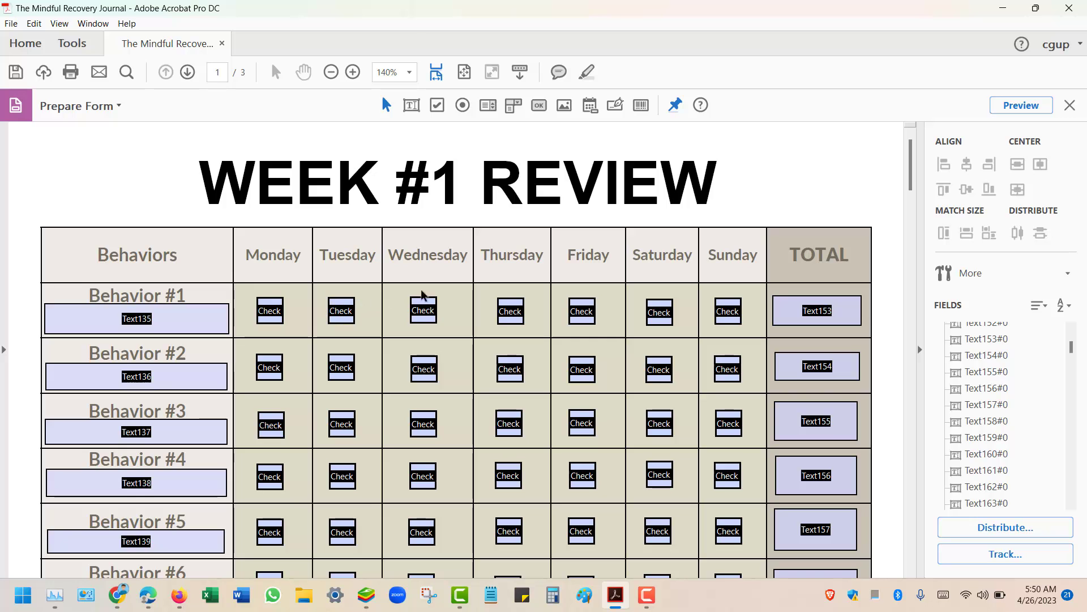
# - Compare the field names on the Week #1 and Week #2 pages, view the full Week #1 page, and close Prepare Form
pyautogui.scroll(-5, 420, 350)
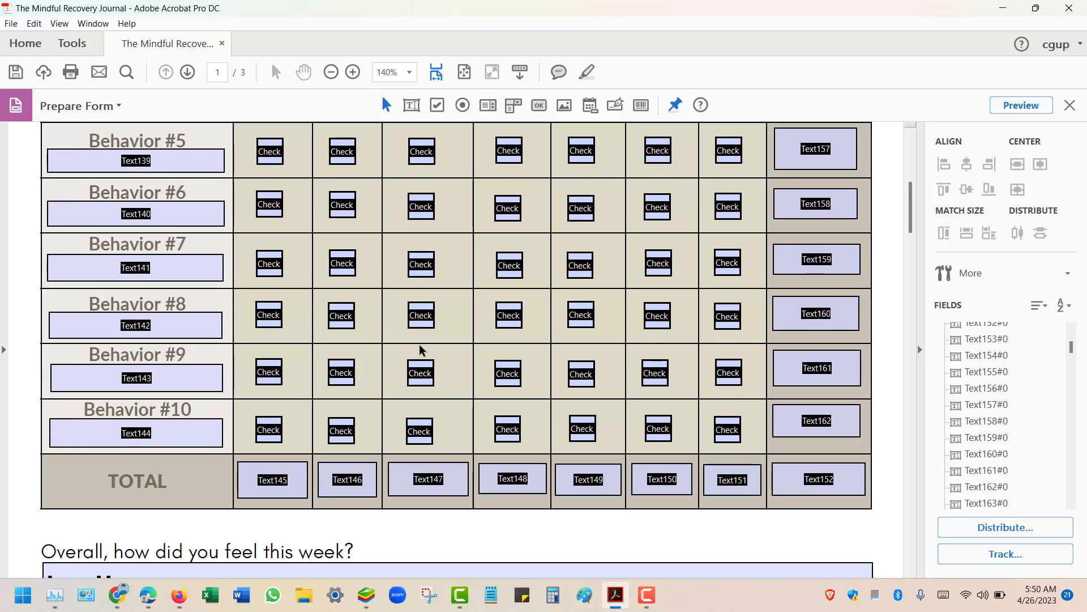
pyautogui.scroll(-11, 420, 349)
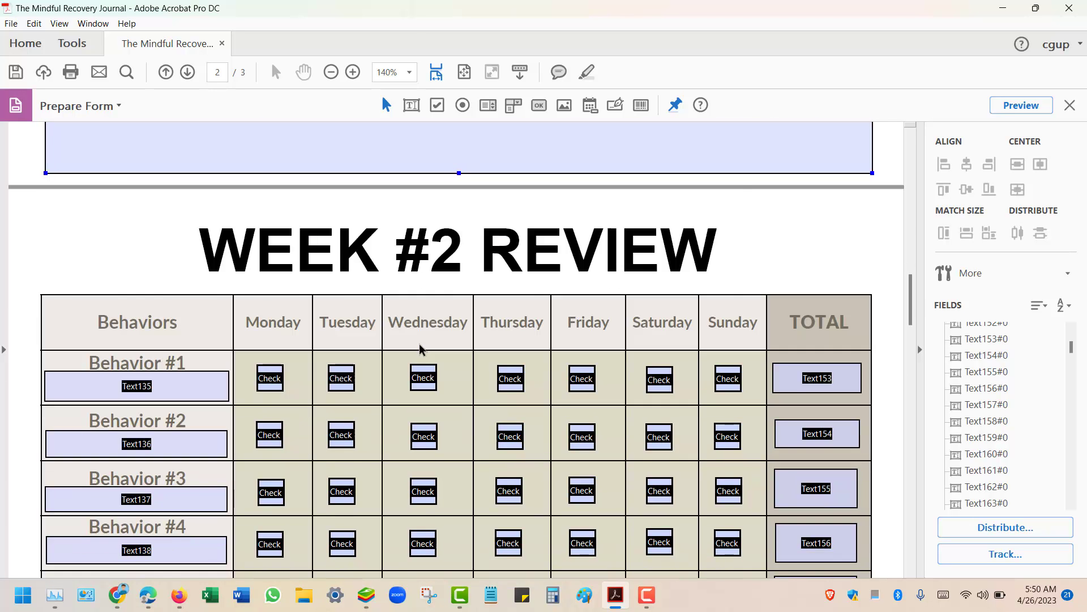
pyautogui.scroll(8, 419, 348)
pyautogui.scroll(8, 419, 348)
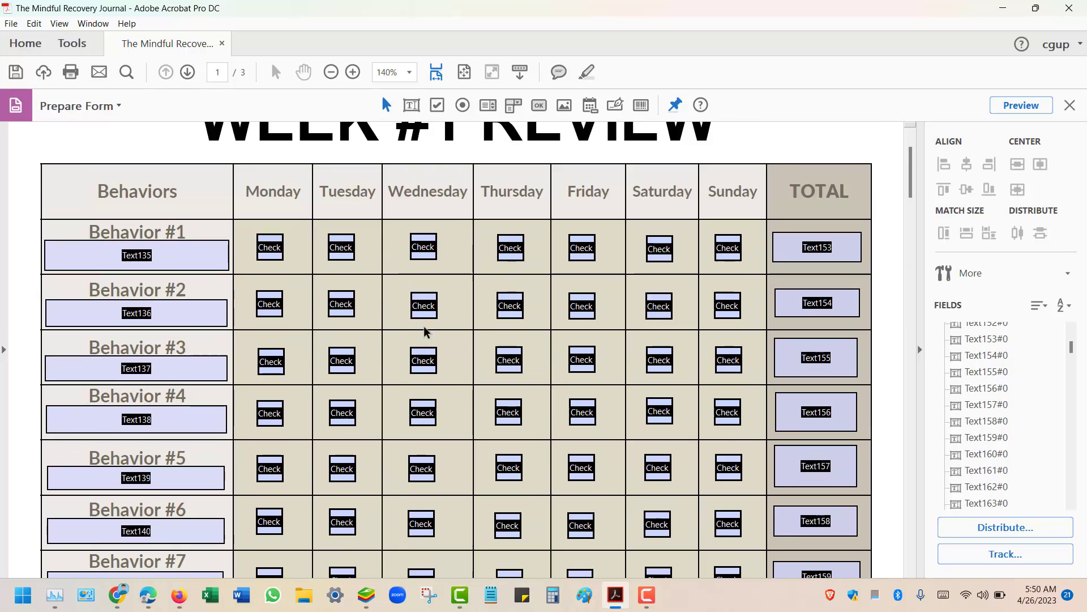
pyautogui.click(464, 72)
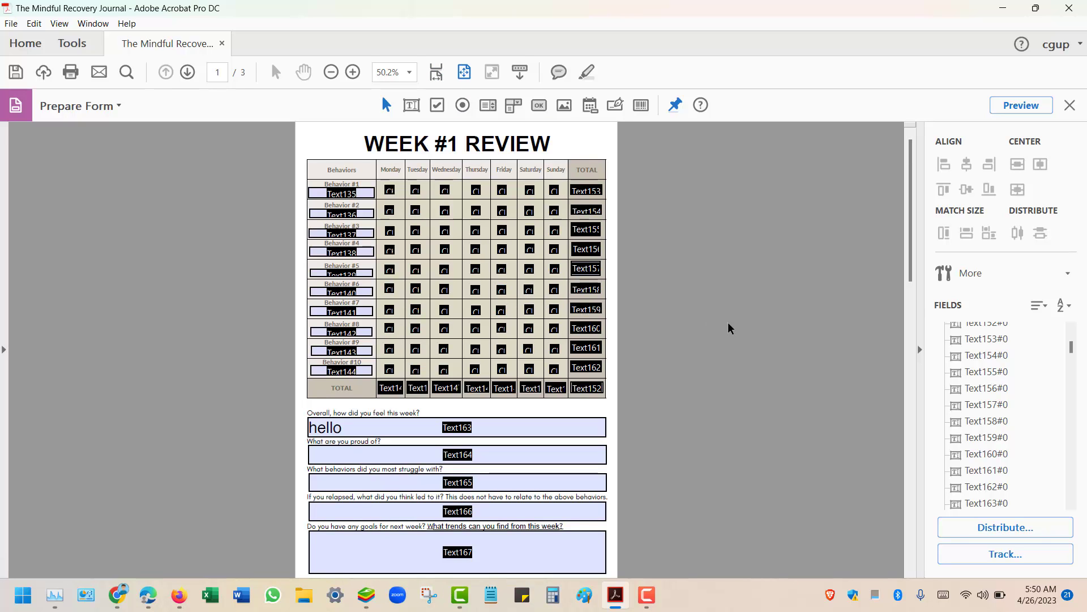
pyautogui.click(586, 329)
pyautogui.click(1070, 105)
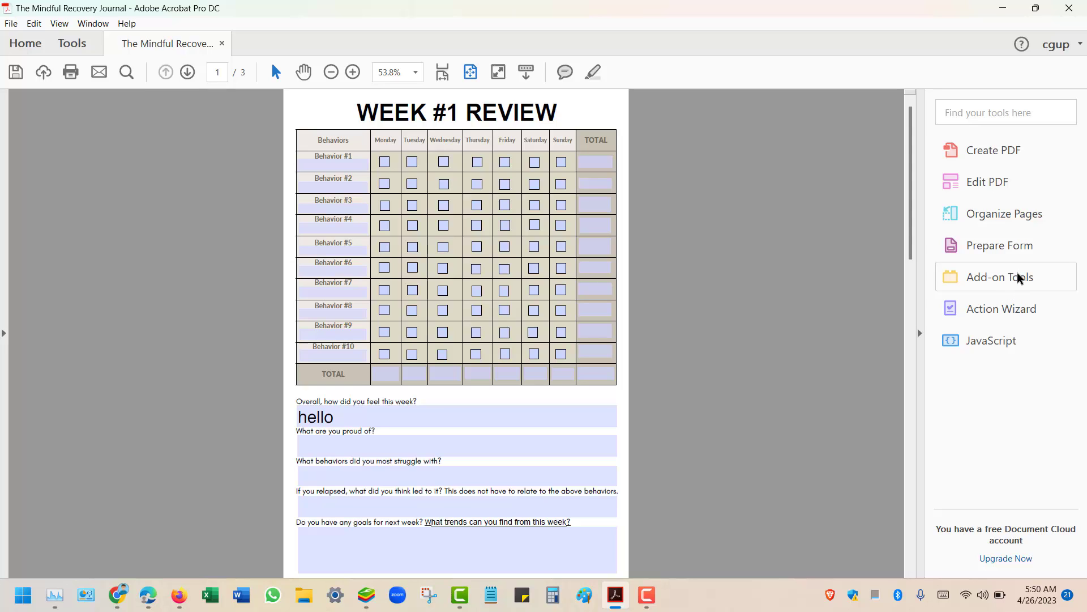
# - Check the options for Add-on Tools in the tools overview, and return to the journal's Week #3 Review page
pyautogui.click(71, 42)
pyautogui.scroll(-10, 142, 186)
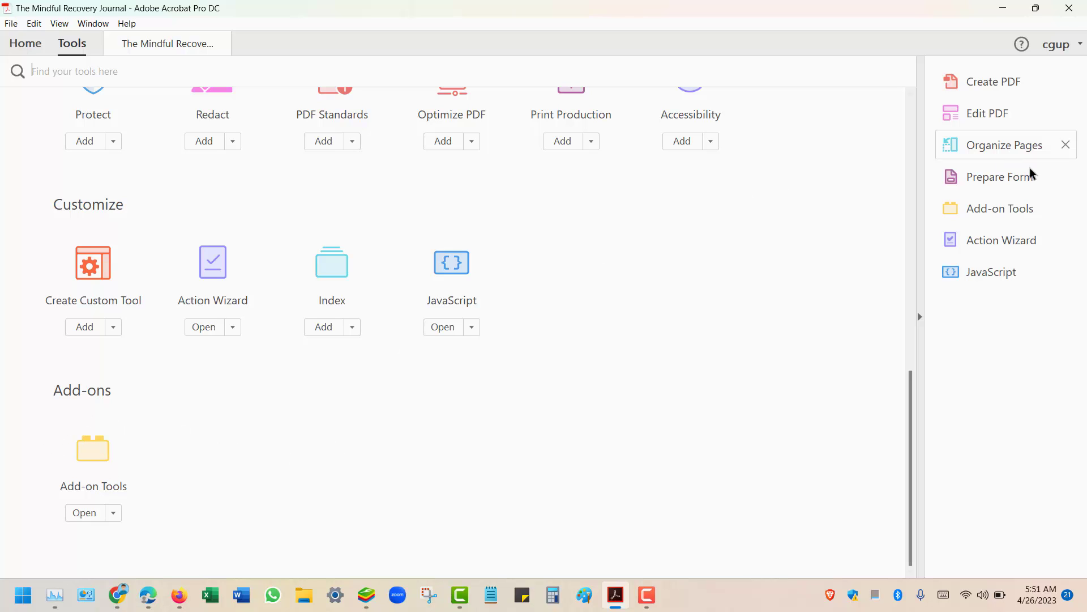
pyautogui.click(114, 513)
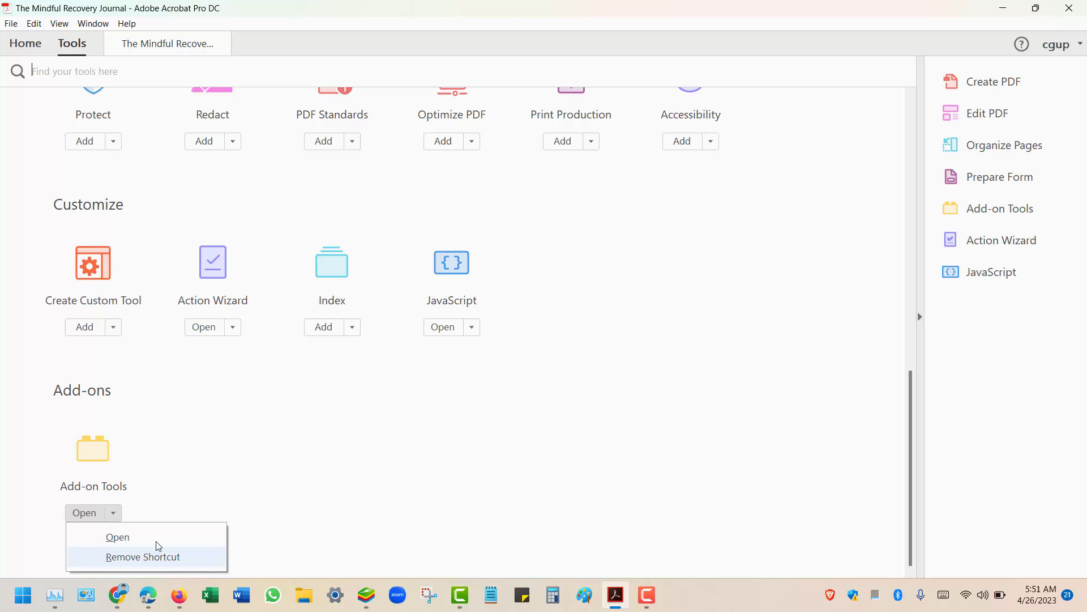
pyautogui.click(279, 495)
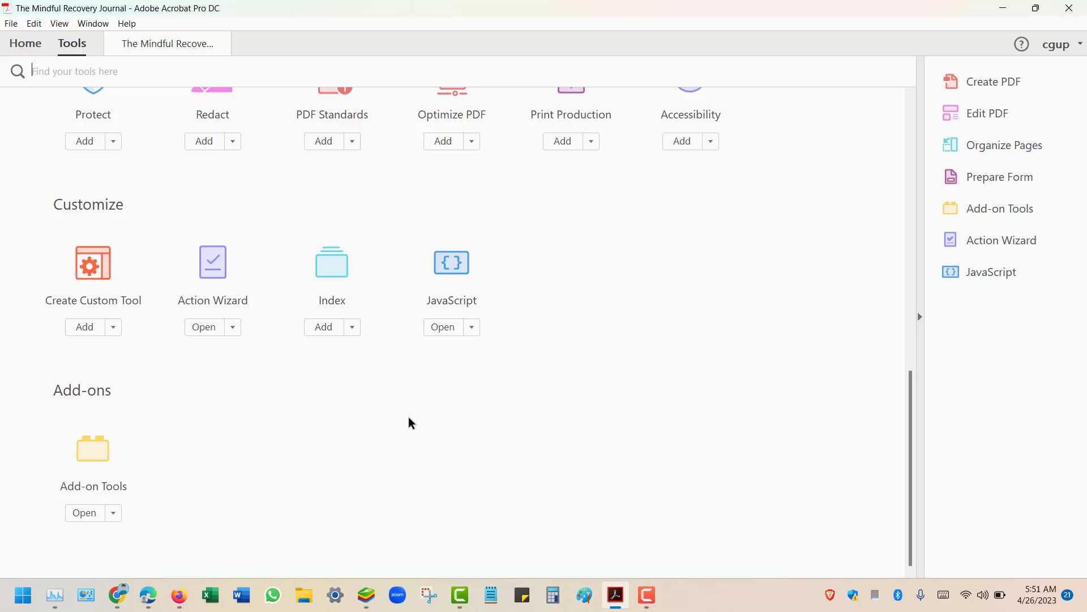
pyautogui.scroll(10, 252, 272)
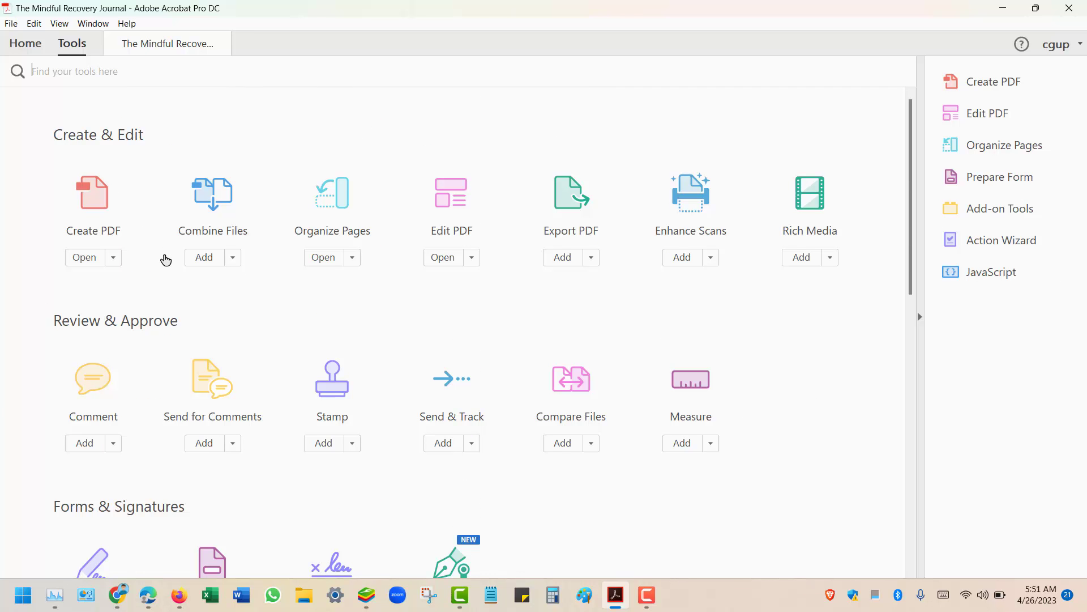
pyautogui.click(158, 43)
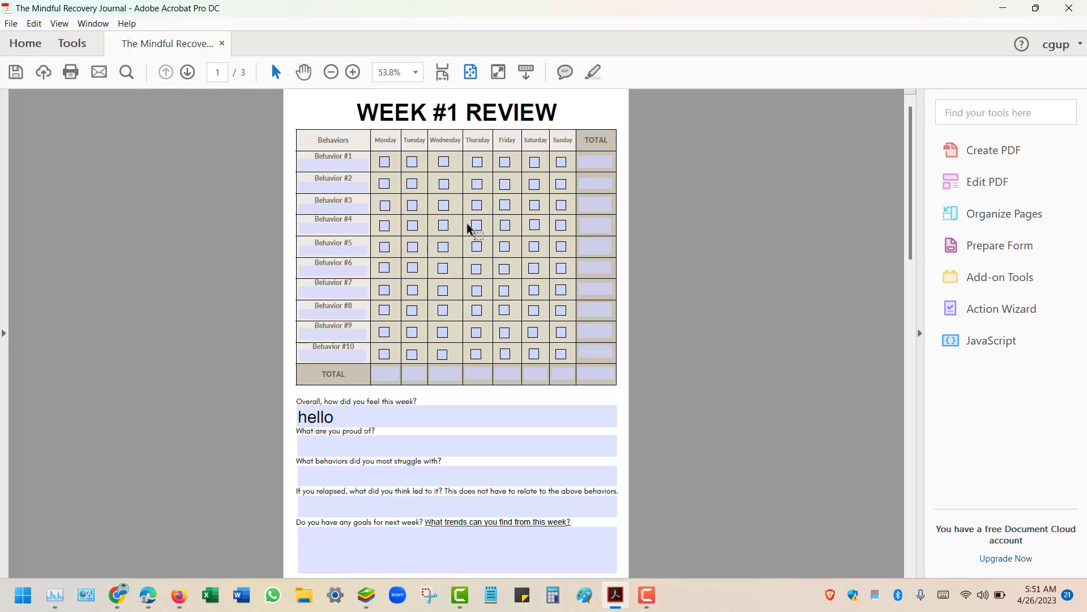
pyautogui.scroll(-2, 435, 283)
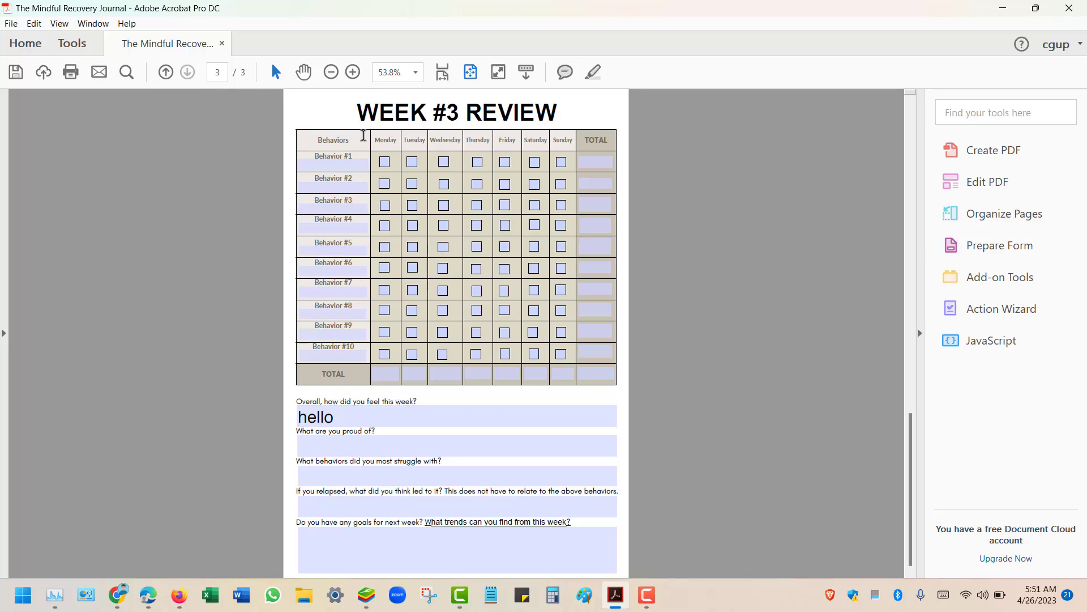
# - Return to the Week #1 Review page and check which add-on tools are available
pyautogui.scroll(2, 480, 309)
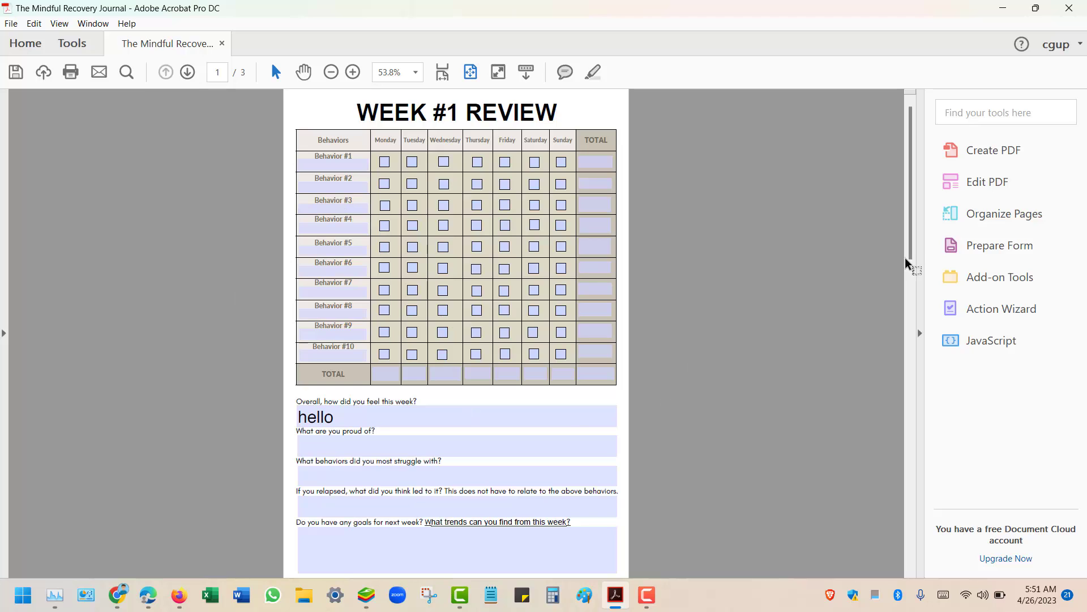
pyautogui.click(1014, 275)
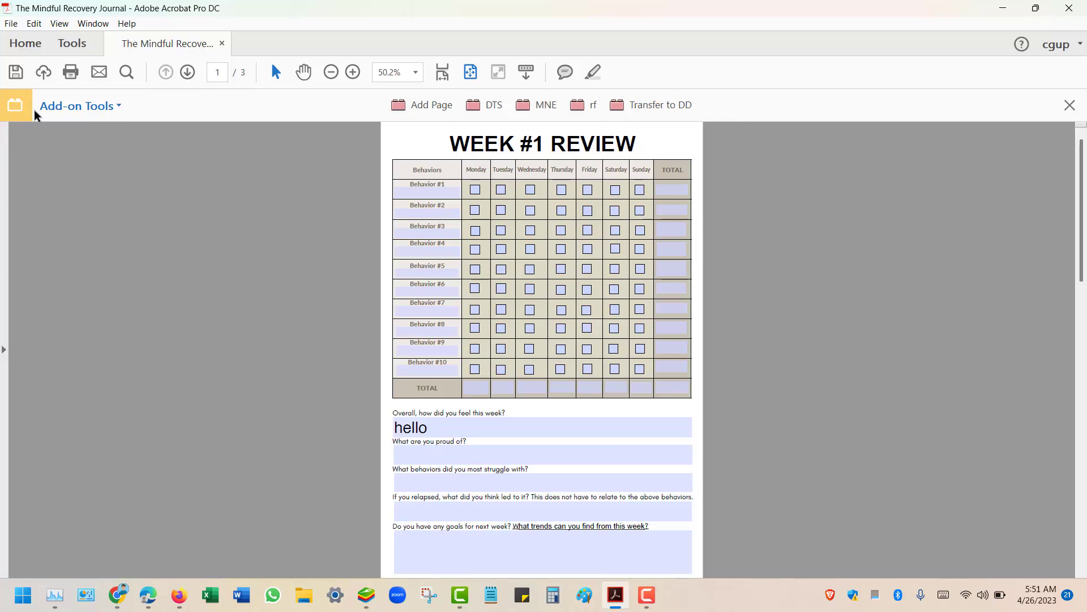
pyautogui.click(1070, 106)
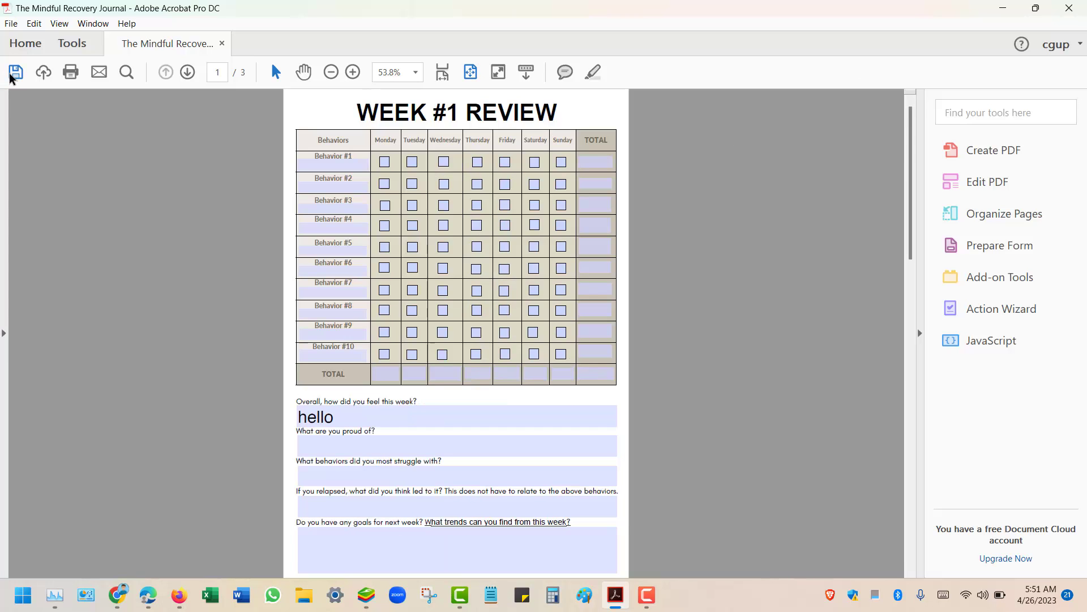
# - Clear the "hello" answer from the Week #1 field "Overall, how did you feel this week?"
pyautogui.click(349, 420)
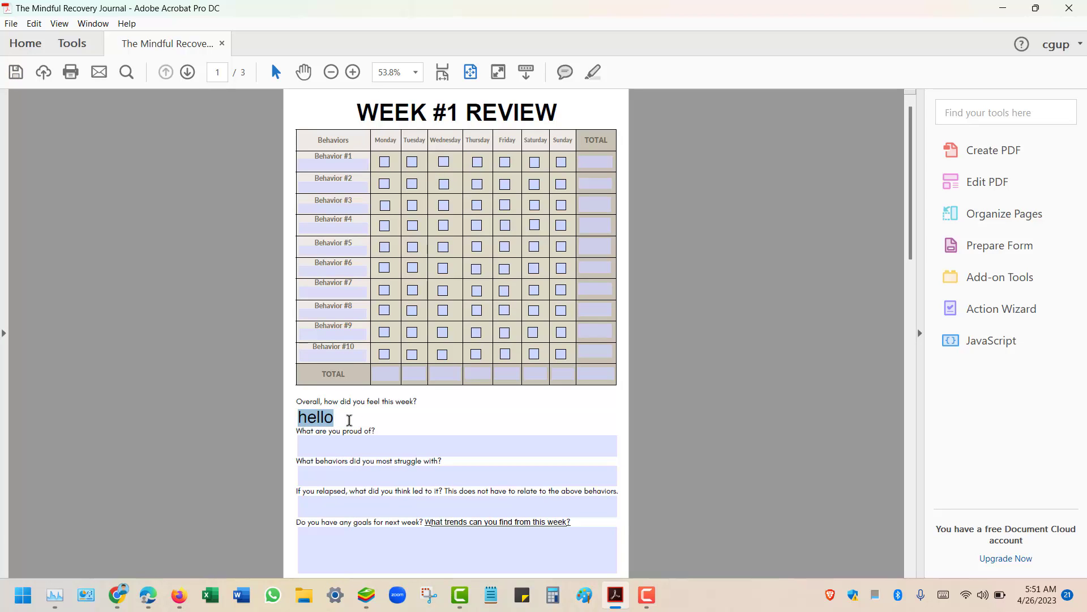
pyautogui.press('BackSpace')
pyautogui.click(210, 345)
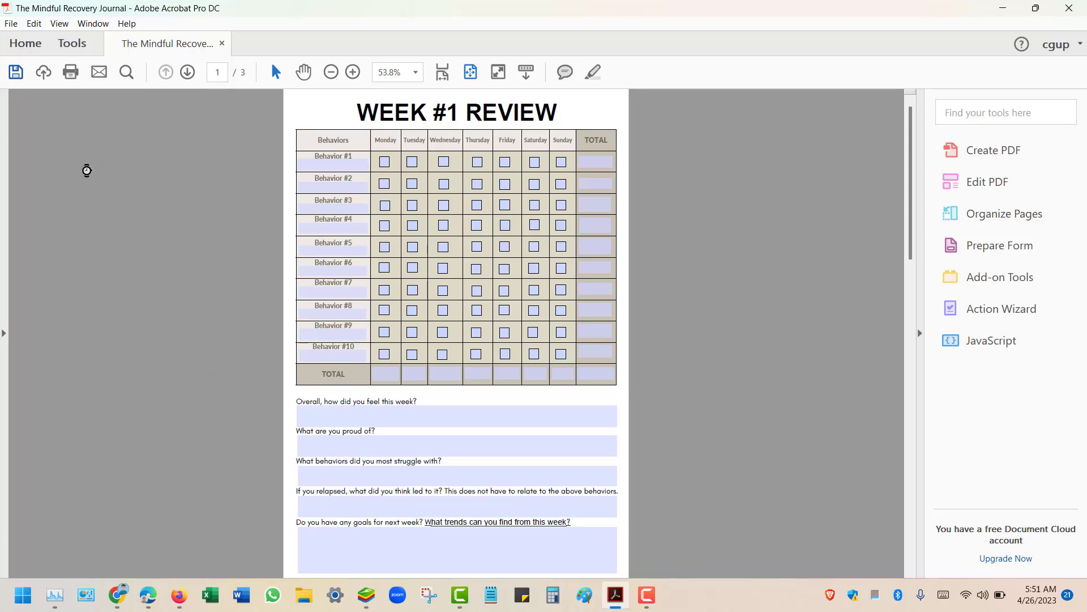
# - Run the rf add-on tool on the journal's form fields, close Add-on Tools, and save the document
pyautogui.click(983, 279)
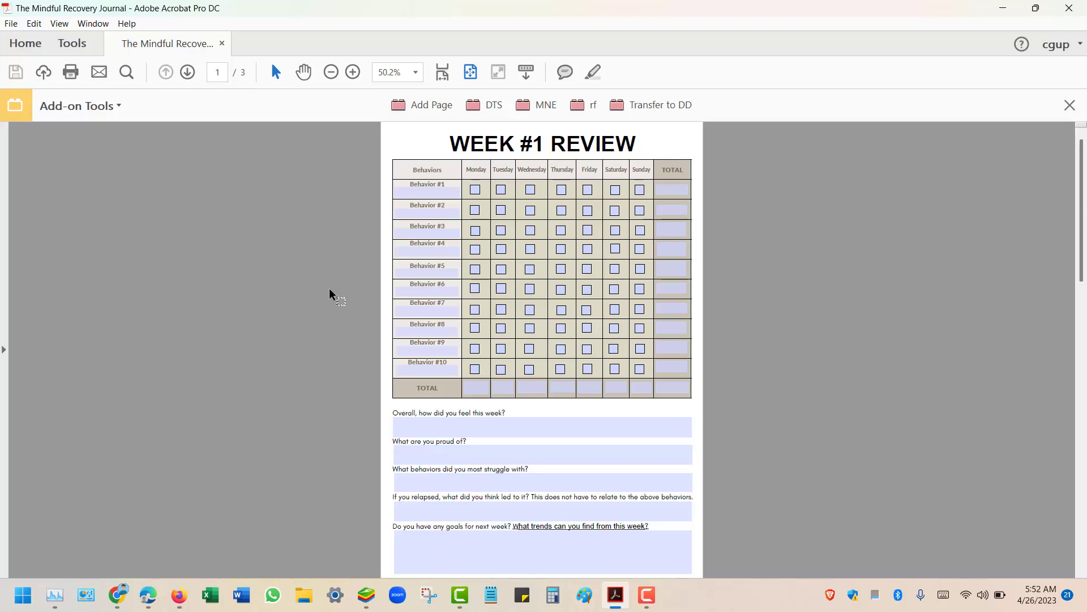
pyautogui.click(579, 105)
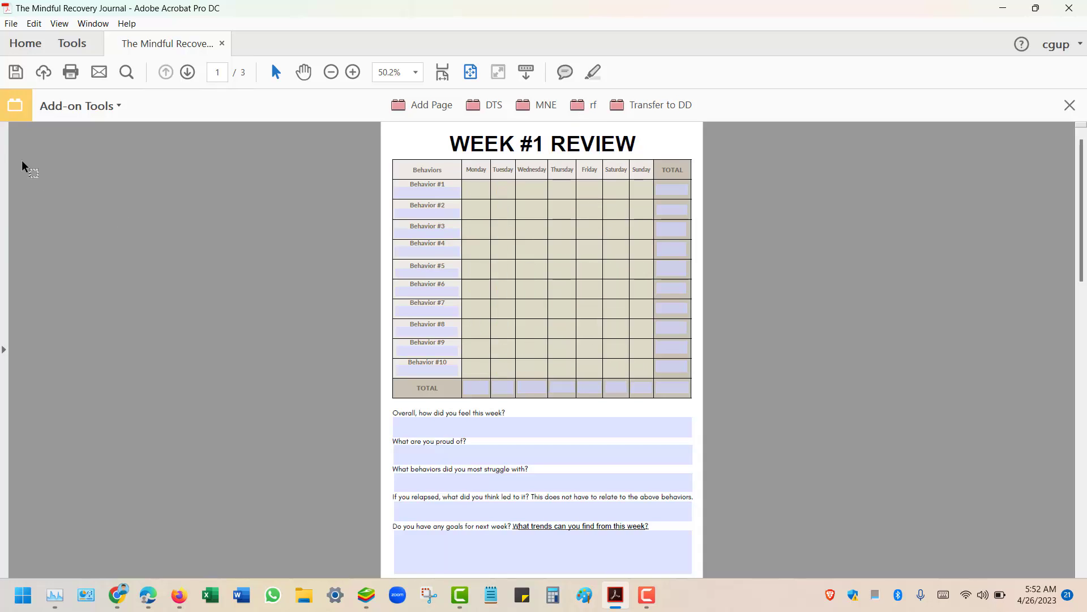
pyautogui.click(15, 72)
pyautogui.click(1069, 105)
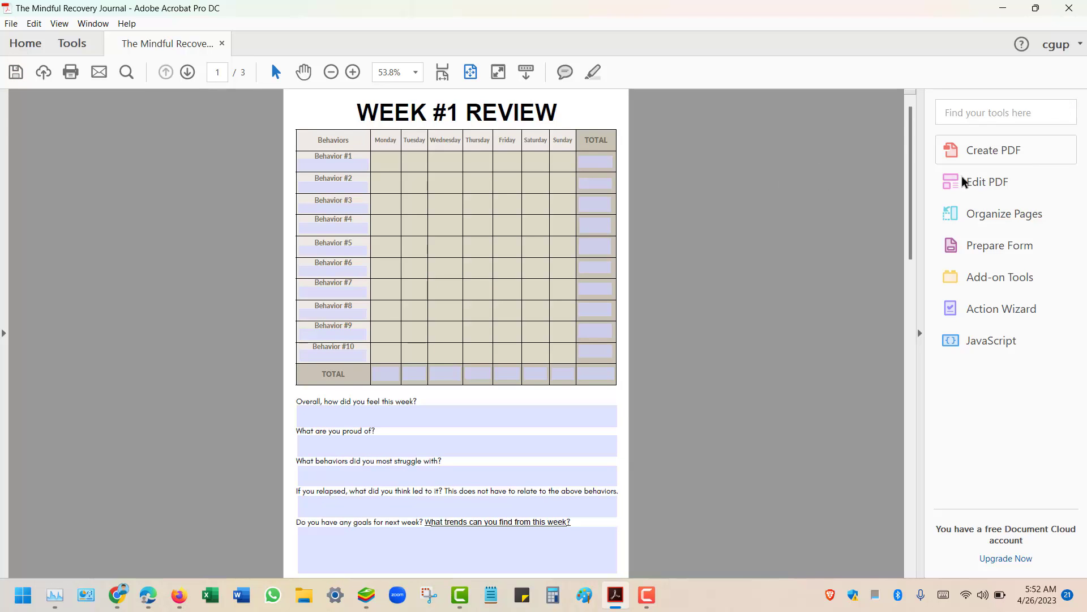
pyautogui.click(15, 72)
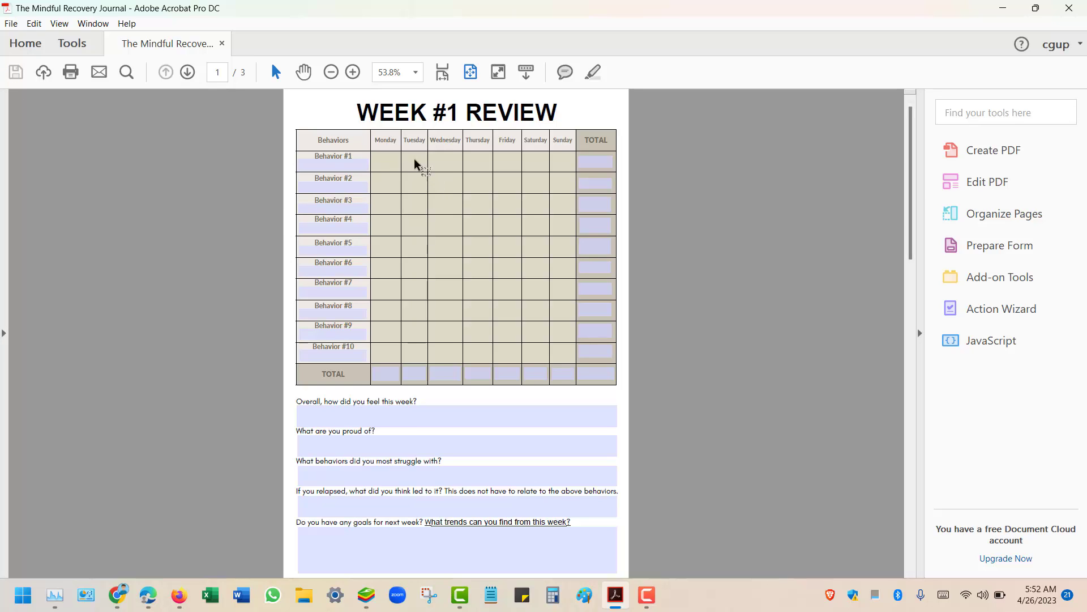
# - Open Prepare Form at page-width zoom and examine the names of the Week #1 table and reflection answer fields
pyautogui.click(1015, 240)
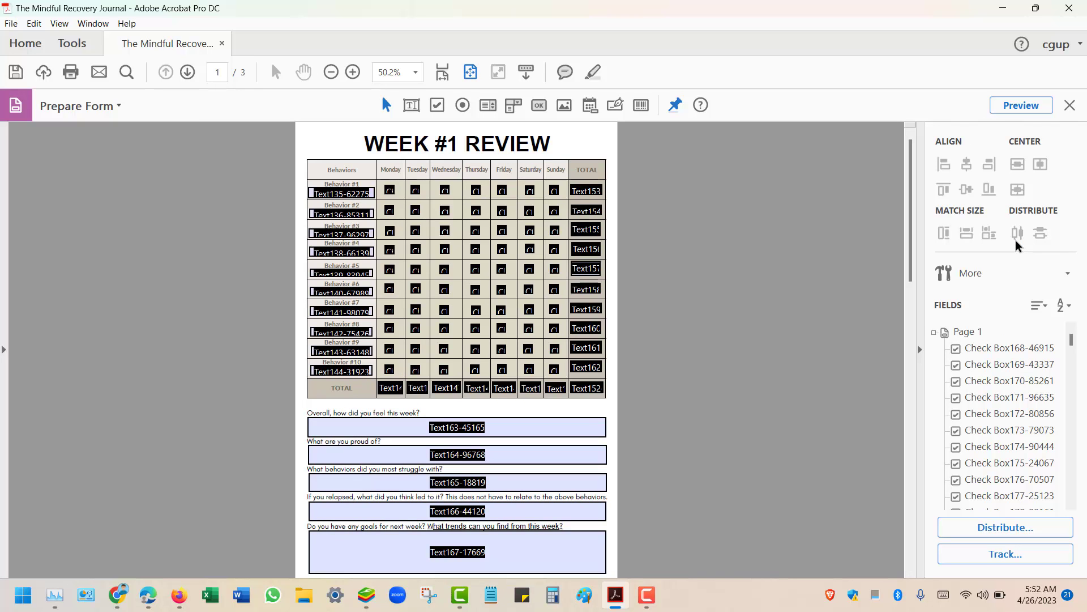
pyautogui.click(1069, 105)
pyautogui.click(437, 70)
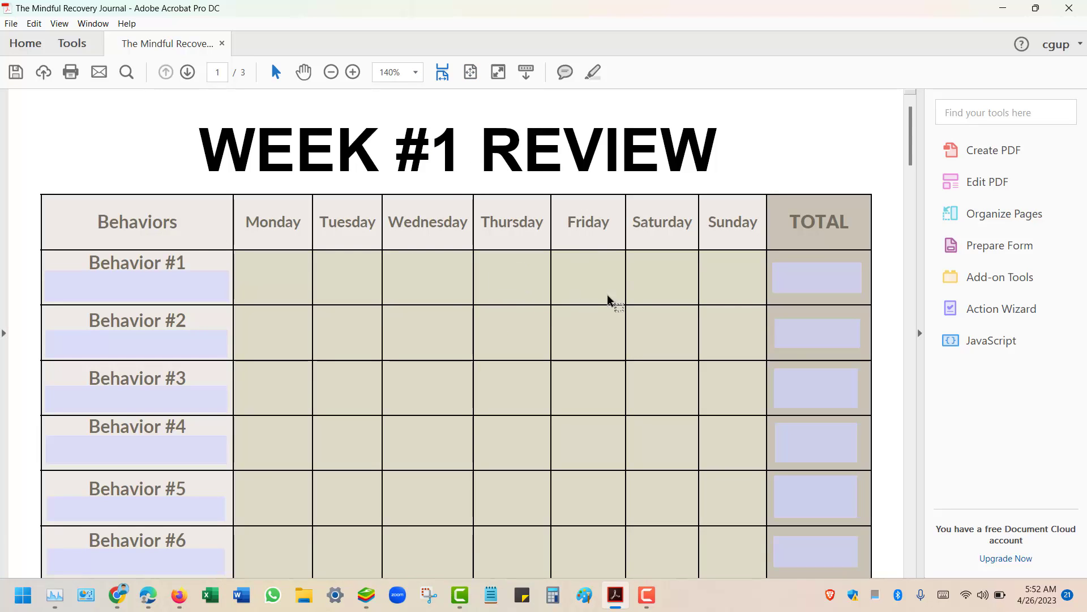
pyautogui.click(983, 247)
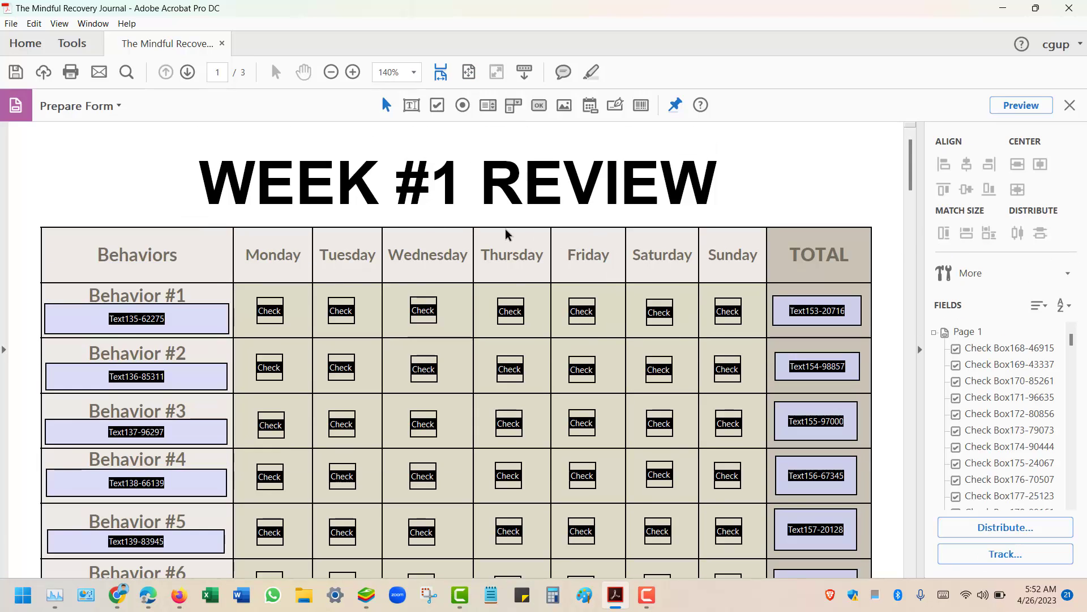
pyautogui.scroll(-10, 358, 249)
pyautogui.click(357, 250)
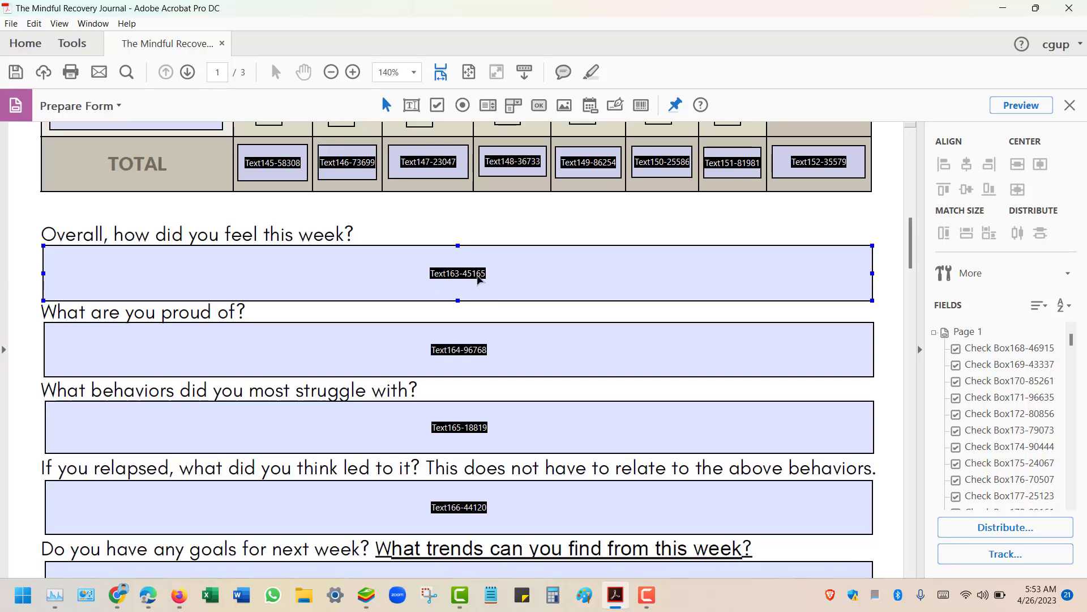
# - Compare the field names across the Week #1, Week #2 and Week #3 pages, and close Prepare Form
pyautogui.scroll(10, 512, 226)
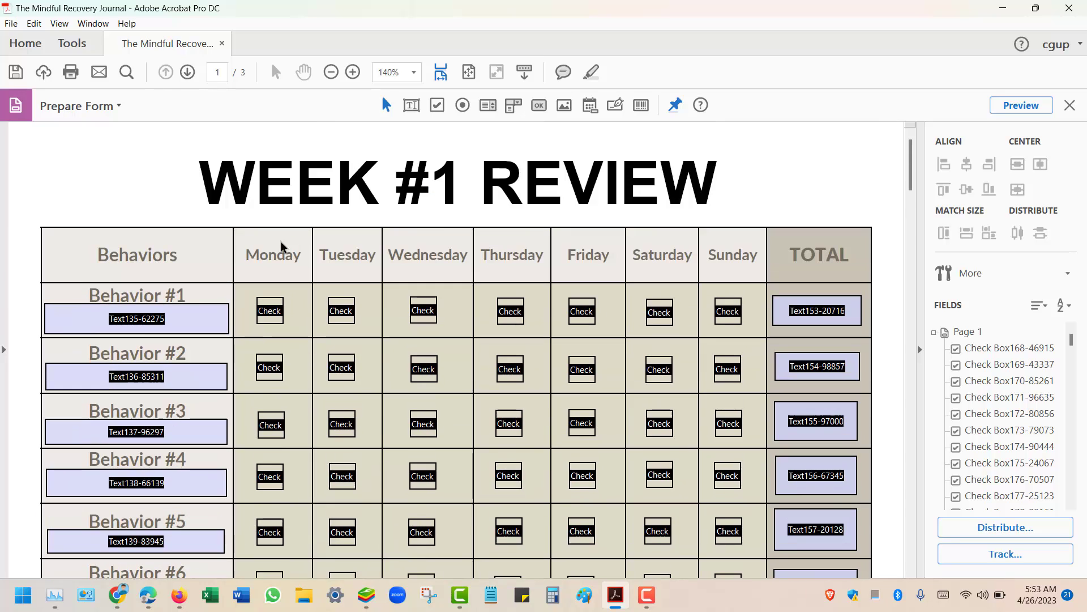
pyautogui.scroll(-10, 139, 323)
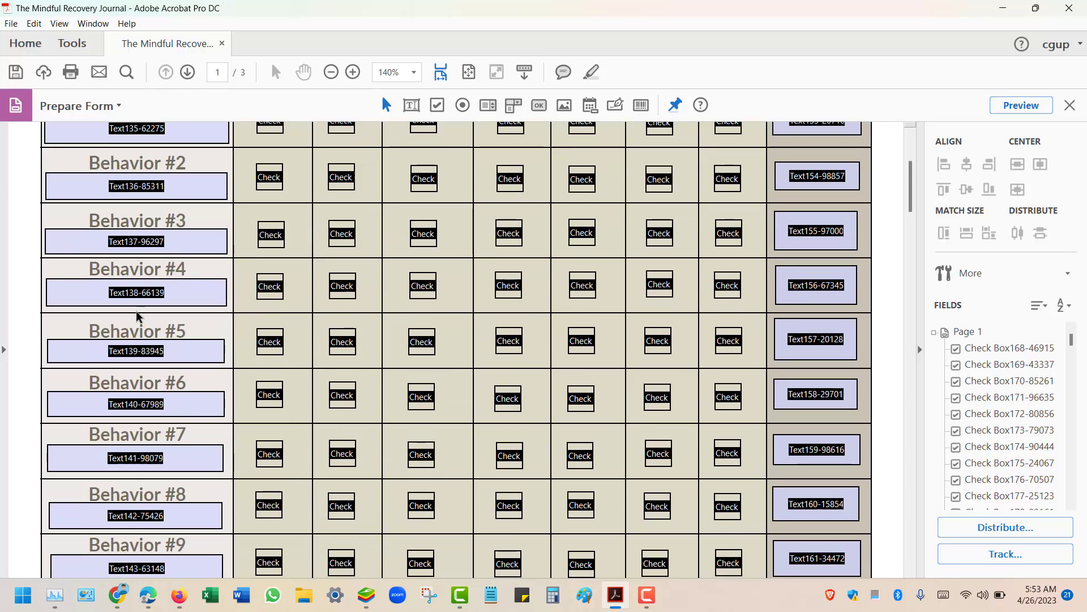
pyautogui.scroll(-15, 136, 315)
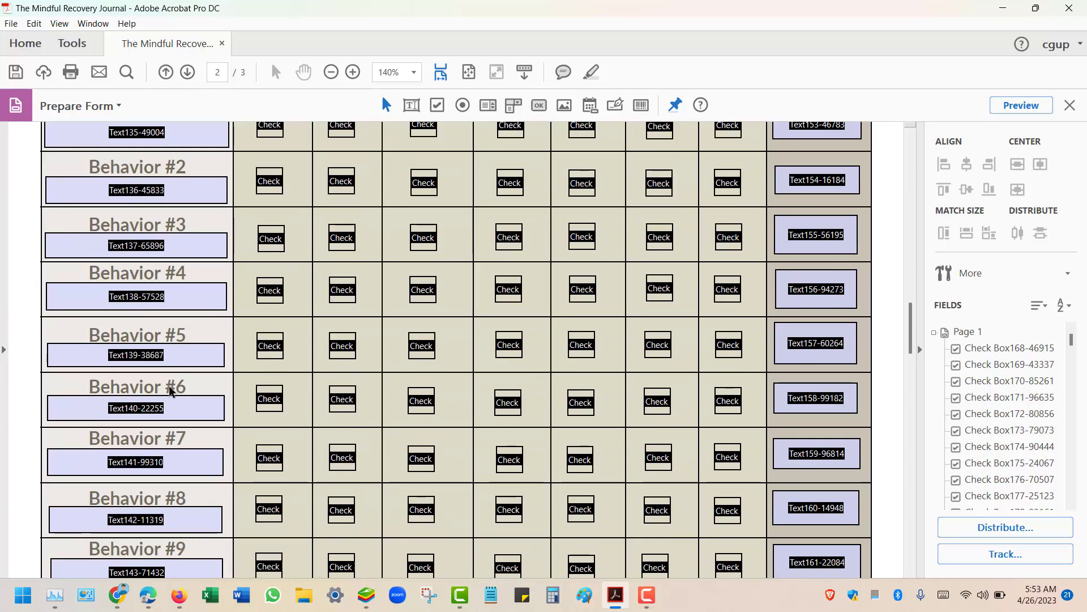
pyautogui.scroll(-10, 143, 369)
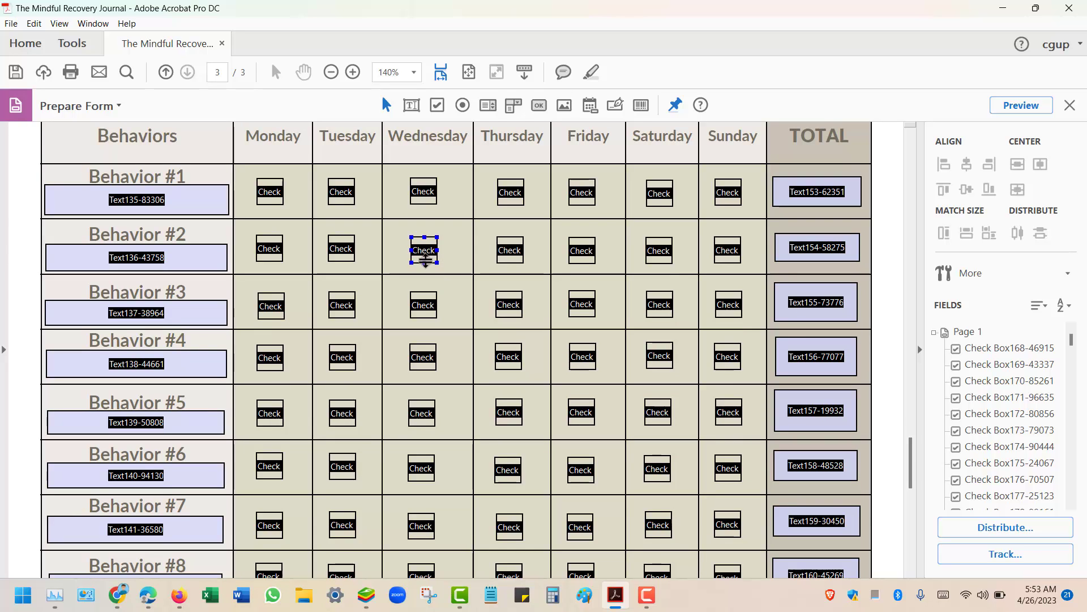
pyautogui.scroll(10, 583, 239)
pyautogui.scroll(10, 582, 239)
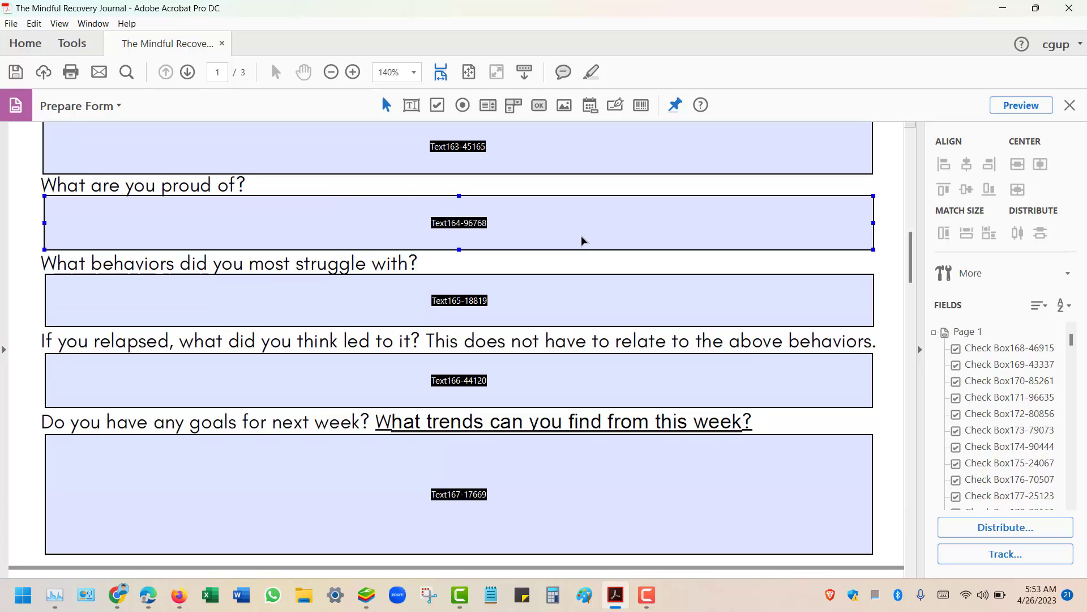
pyautogui.scroll(10, 583, 241)
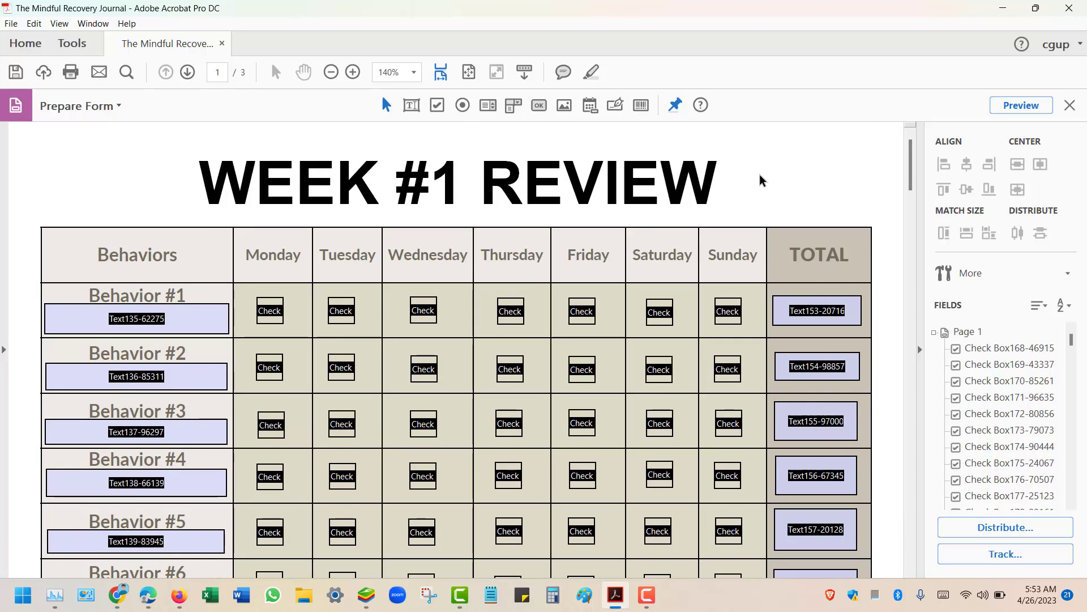
pyautogui.click(1070, 106)
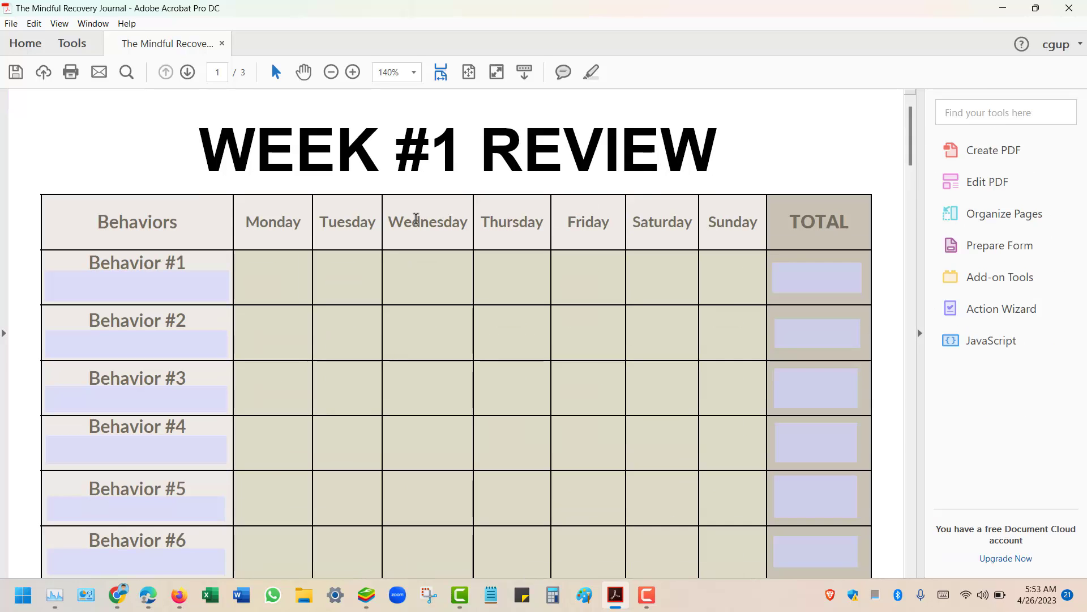
# - Reopen Prepare Form, give all Week #1 check boxes from Monday to Sunday a black border, and close Prepare Form
pyautogui.scroll(-2, 395, 194)
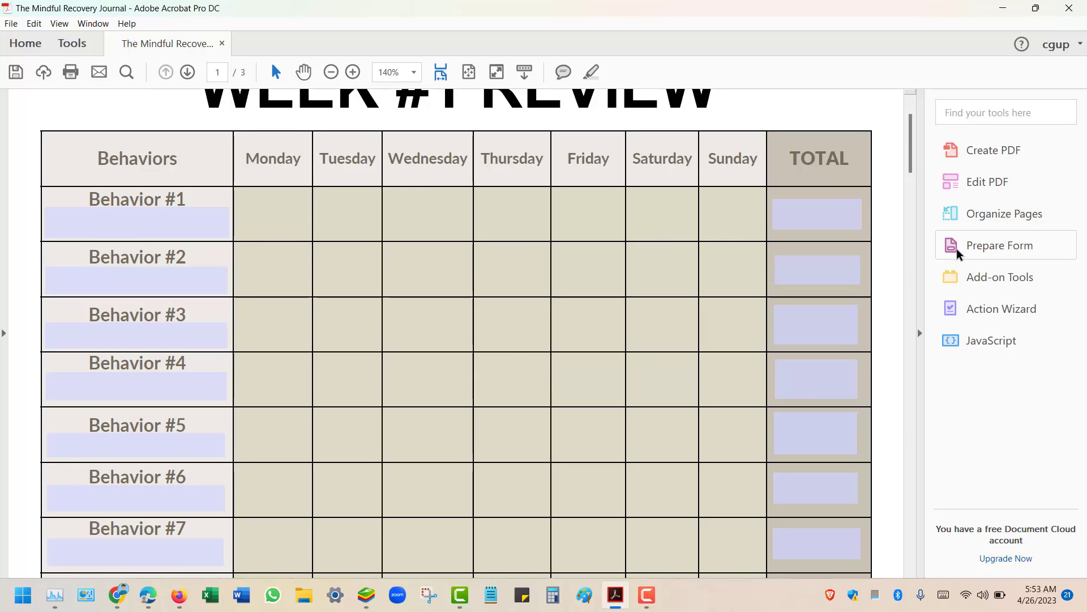
pyautogui.click(984, 243)
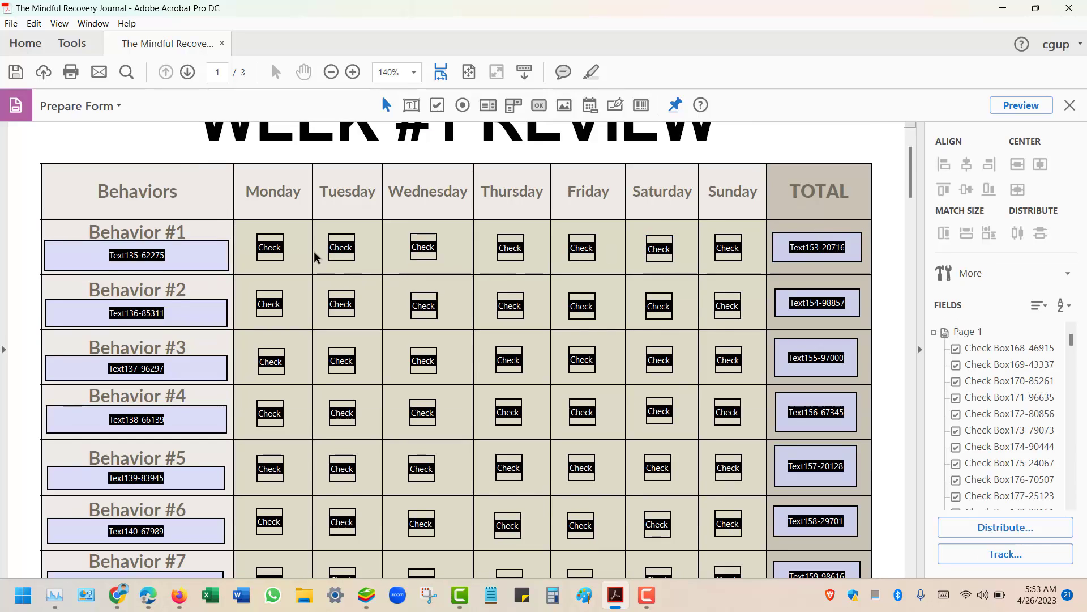
pyautogui.scroll(-2, 395, 153)
pyautogui.click(331, 72)
pyautogui.click(332, 72)
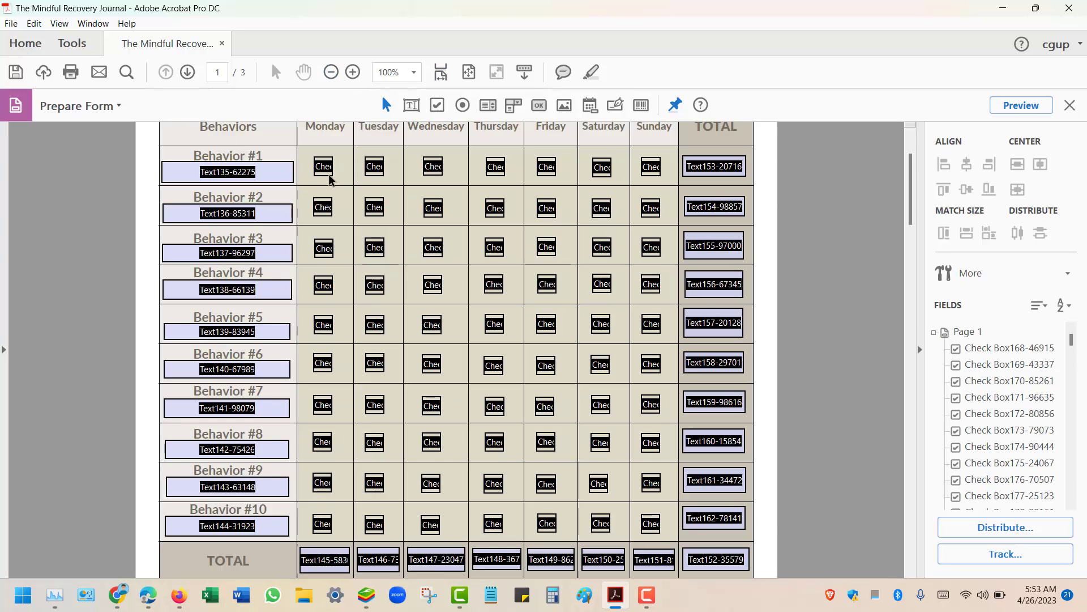
pyautogui.moveTo(310, 153); pyautogui.dragTo(674, 535)
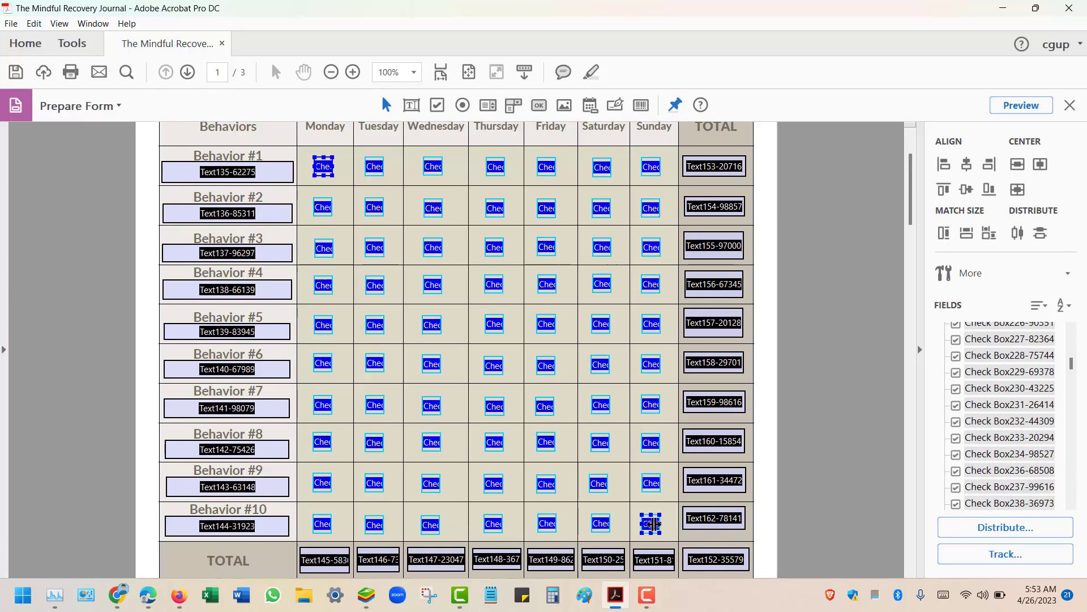
pyautogui.rightClick(649, 521)
pyautogui.click(718, 203)
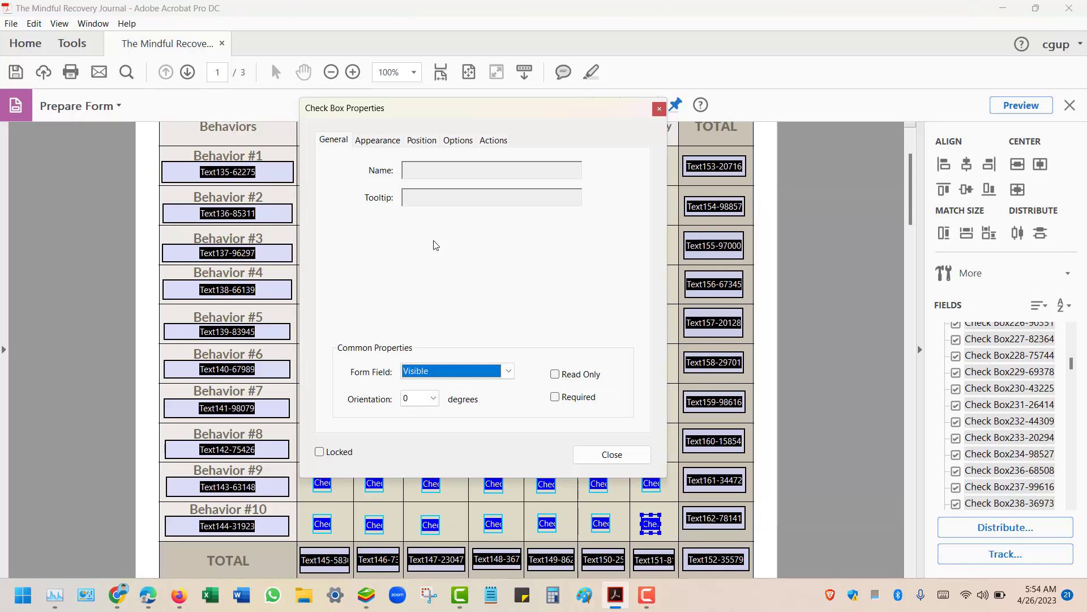
pyautogui.click(376, 141)
pyautogui.click(418, 193)
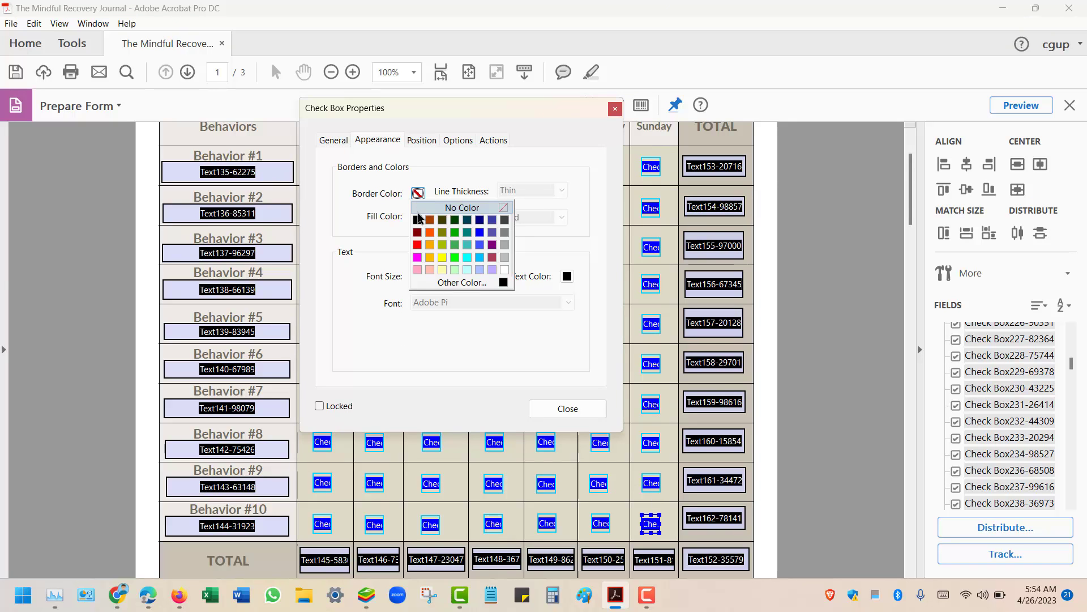
pyautogui.click(429, 232)
pyautogui.click(567, 409)
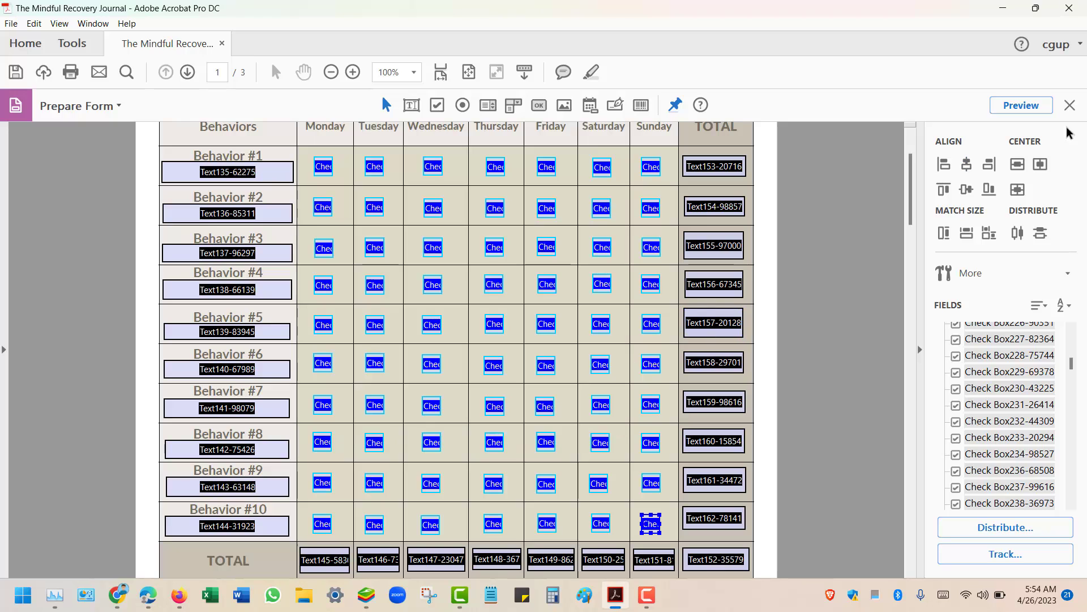
pyautogui.click(1070, 106)
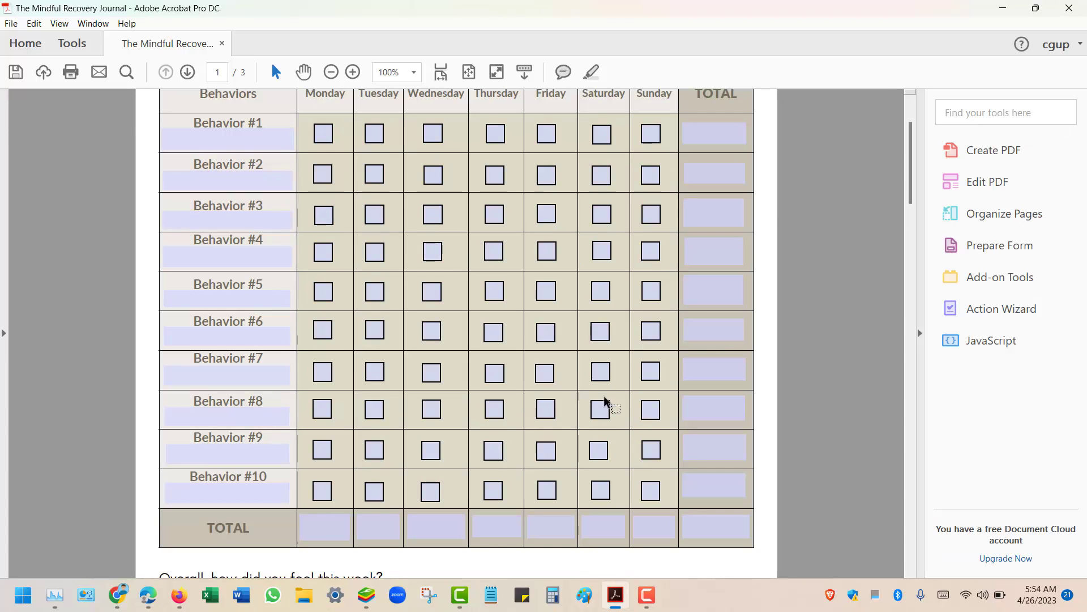
# - Reopen Prepare Form on the Week #2 page and give all its Monday to Sunday check boxes a black border
pyautogui.scroll(-5, 461, 206)
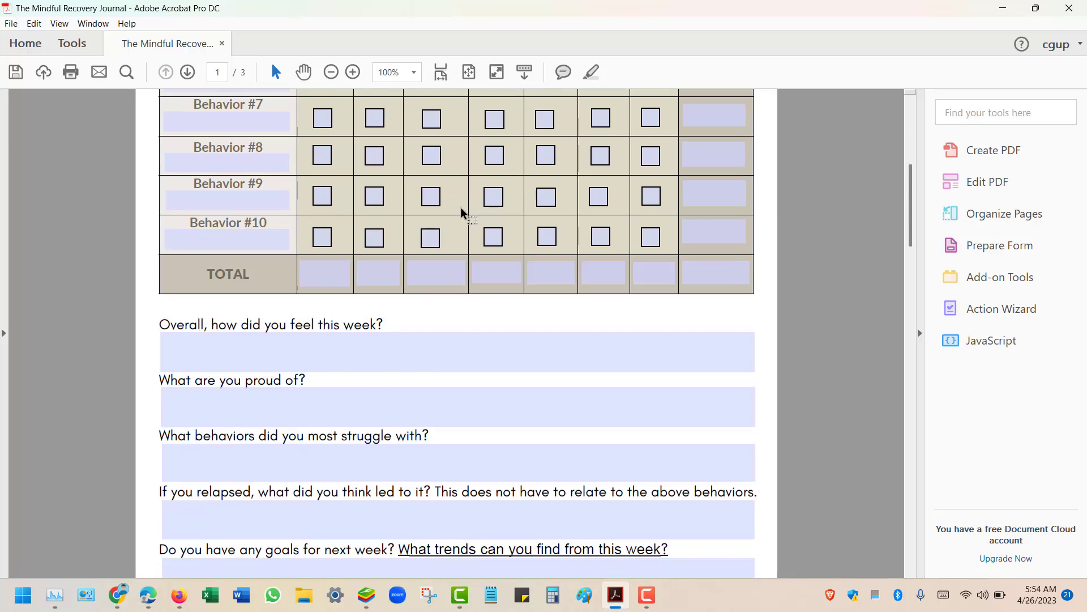
pyautogui.scroll(-3, 461, 208)
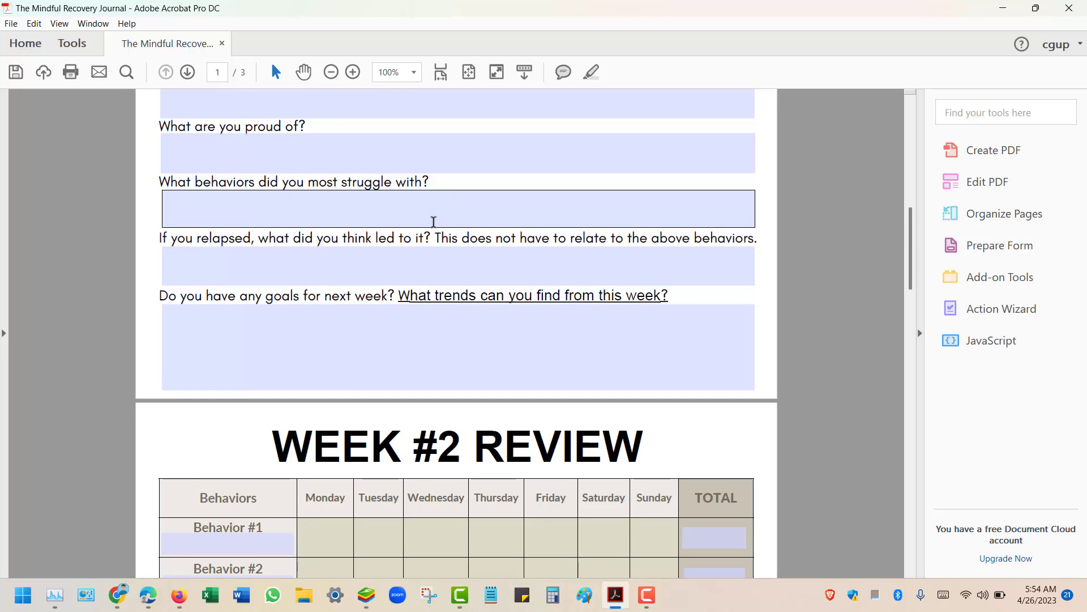
pyautogui.scroll(-6, 434, 222)
pyautogui.click(967, 244)
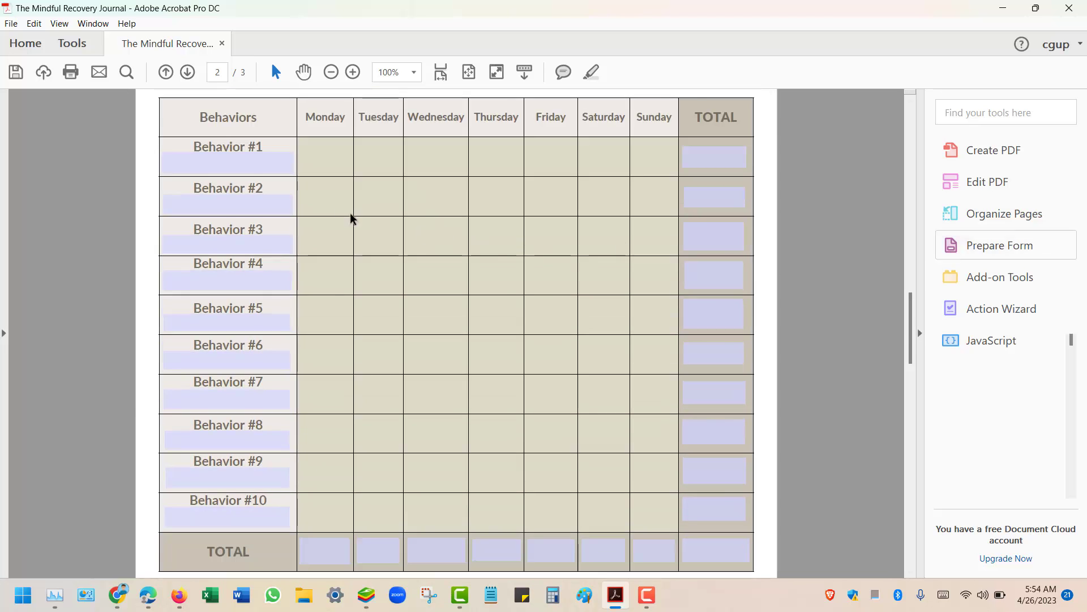
pyautogui.moveTo(304, 172); pyautogui.dragTo(663, 566)
pyautogui.rightClick(651, 217)
pyautogui.click(706, 236)
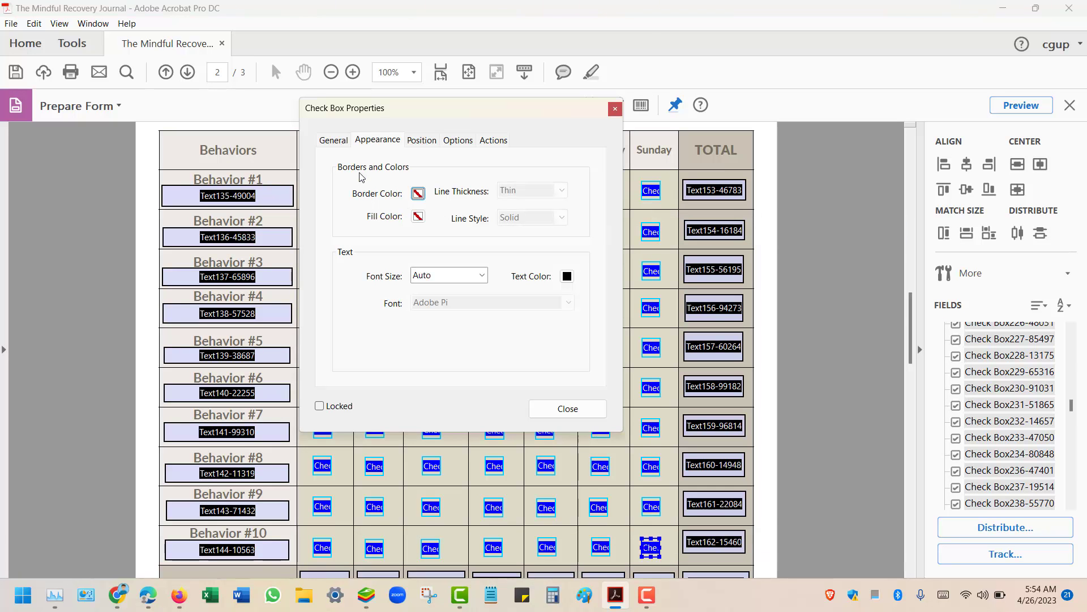
pyautogui.click(417, 193)
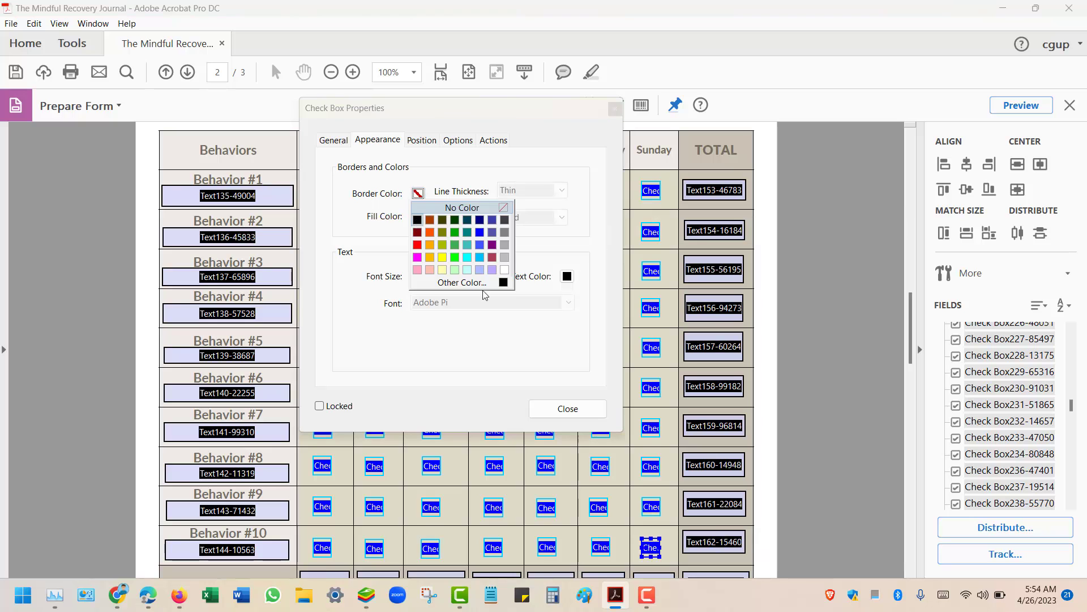
pyautogui.click(416, 220)
pyautogui.click(589, 407)
pyautogui.click(799, 276)
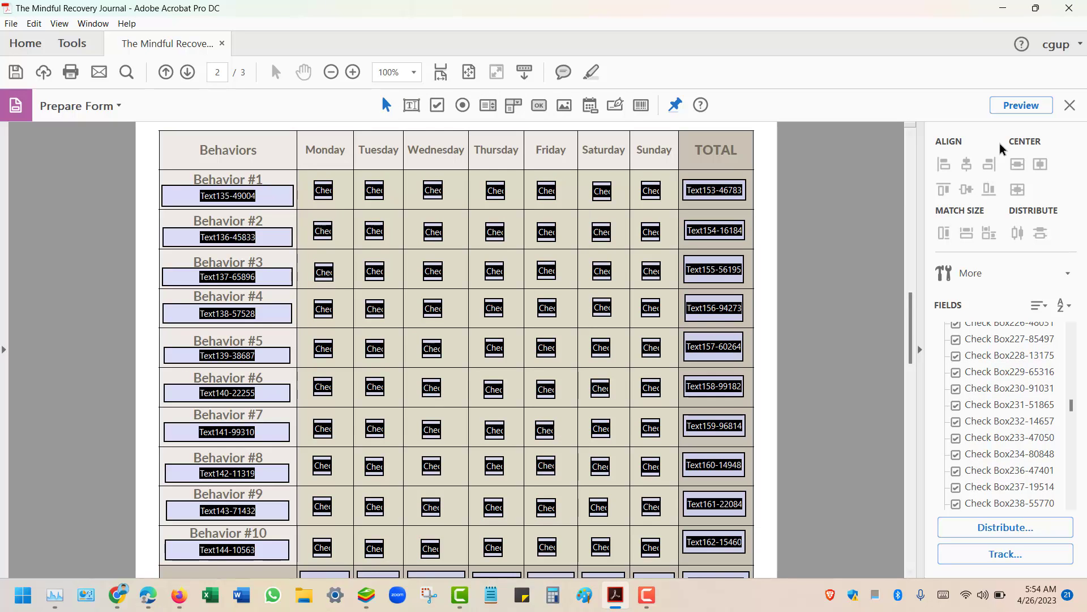
# - Give all Monday to Sunday check boxes on the Week #3 page a black border
pyautogui.scroll(-10, 738, 292)
pyautogui.scroll(-5, 738, 294)
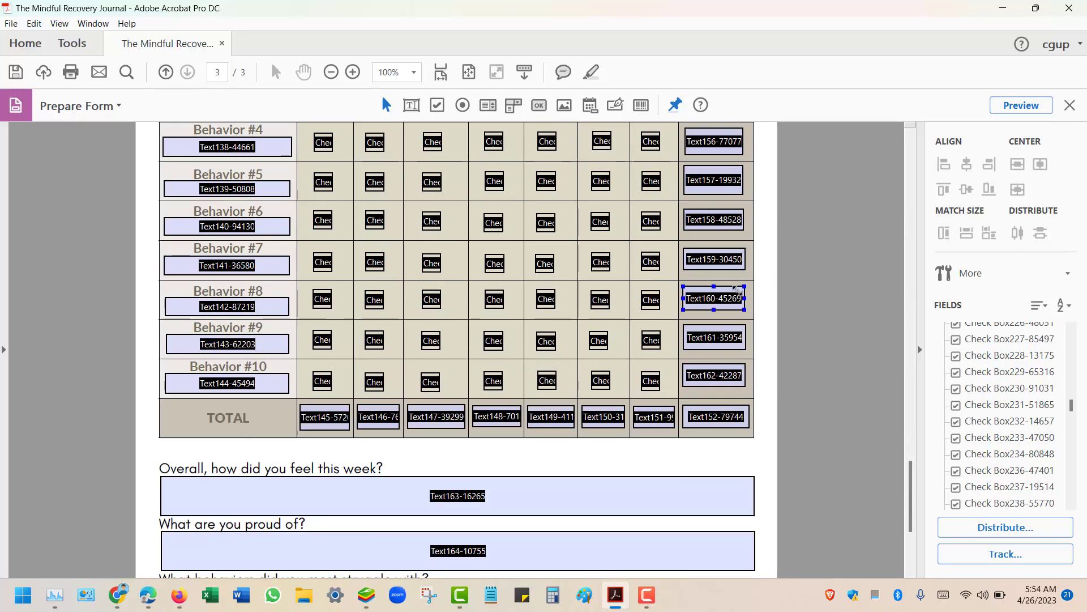
pyautogui.scroll(2, 738, 295)
pyautogui.moveTo(300, 146); pyautogui.dragTo(655, 510)
pyautogui.rightClick(655, 510)
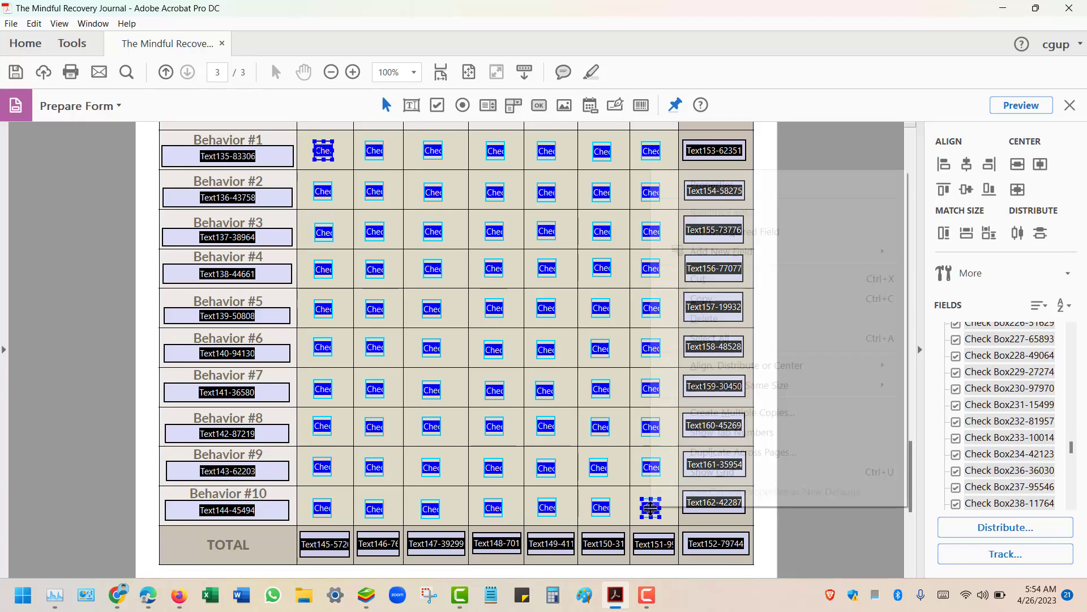
pyautogui.click(702, 184)
pyautogui.click(418, 194)
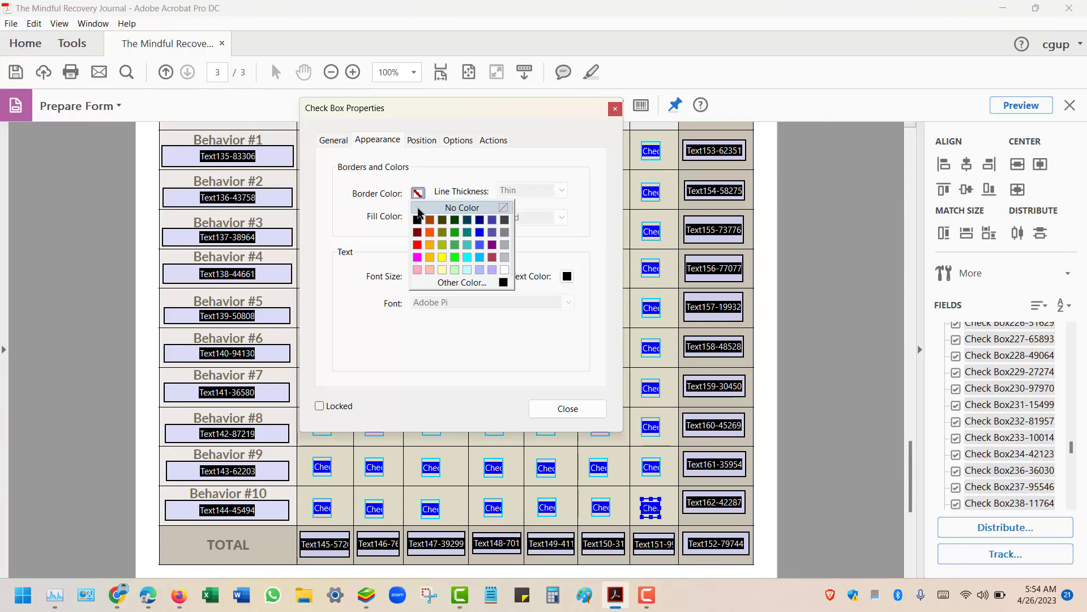
pyautogui.click(419, 222)
pyautogui.click(567, 408)
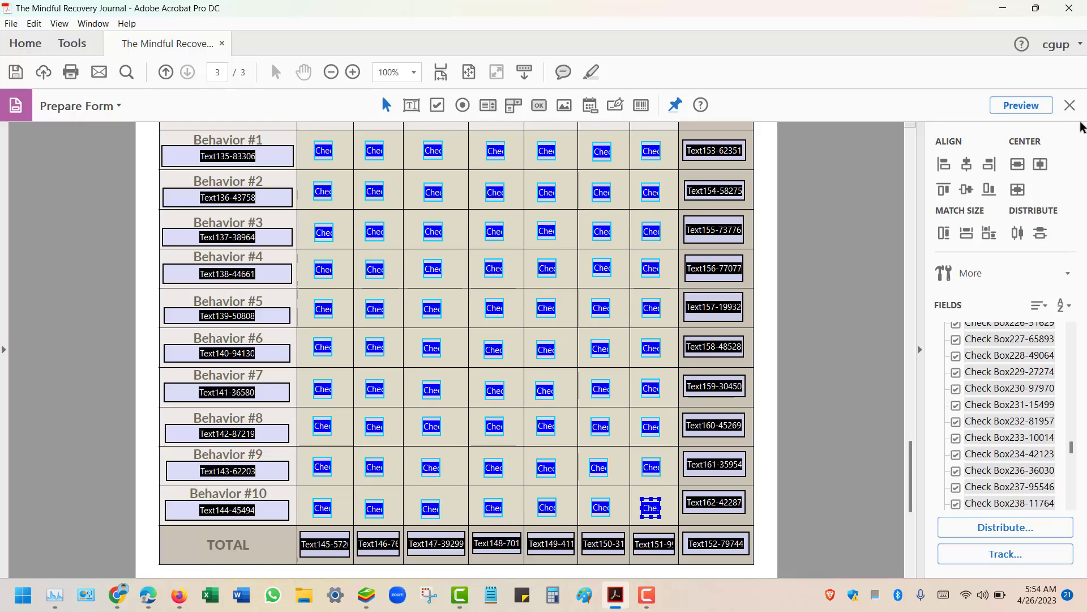
# - Close Prepare Form and save the document
pyautogui.click(1070, 105)
pyautogui.scroll(-5, 437, 345)
pyautogui.scroll(5, 438, 345)
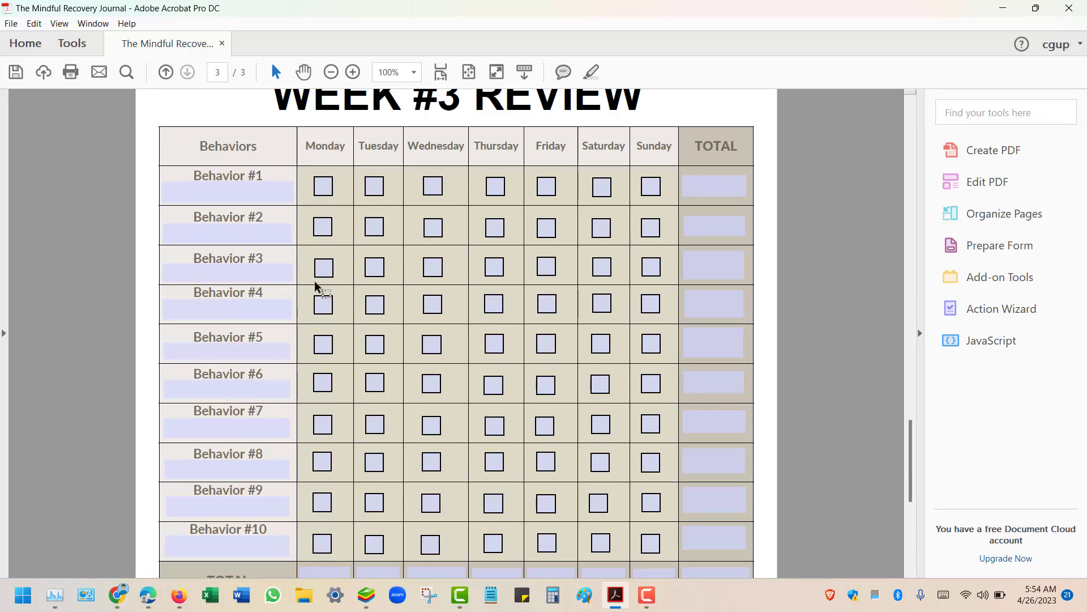
pyautogui.click(20, 76)
# - Test the Wednesday check boxes for Behaviors #8 to #10 on the Week #3 page by ticking and clearing them
pyautogui.scroll(-4, 515, 309)
pyautogui.click(430, 290)
pyautogui.click(426, 248)
pyautogui.click(432, 208)
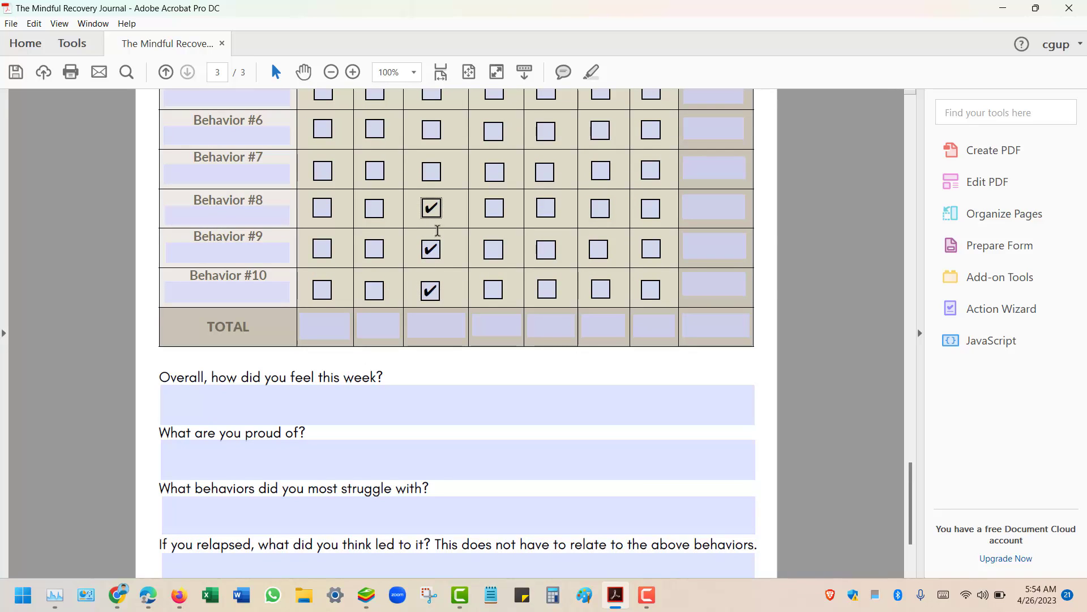
pyautogui.click(432, 208)
pyautogui.click(431, 248)
pyautogui.click(430, 290)
# - Enter "hello" as the Week #3 answer to "Overall, how did you feel this week?" and check the Week #1 and Week #2 answer fields
pyautogui.scroll(-3, 347, 395)
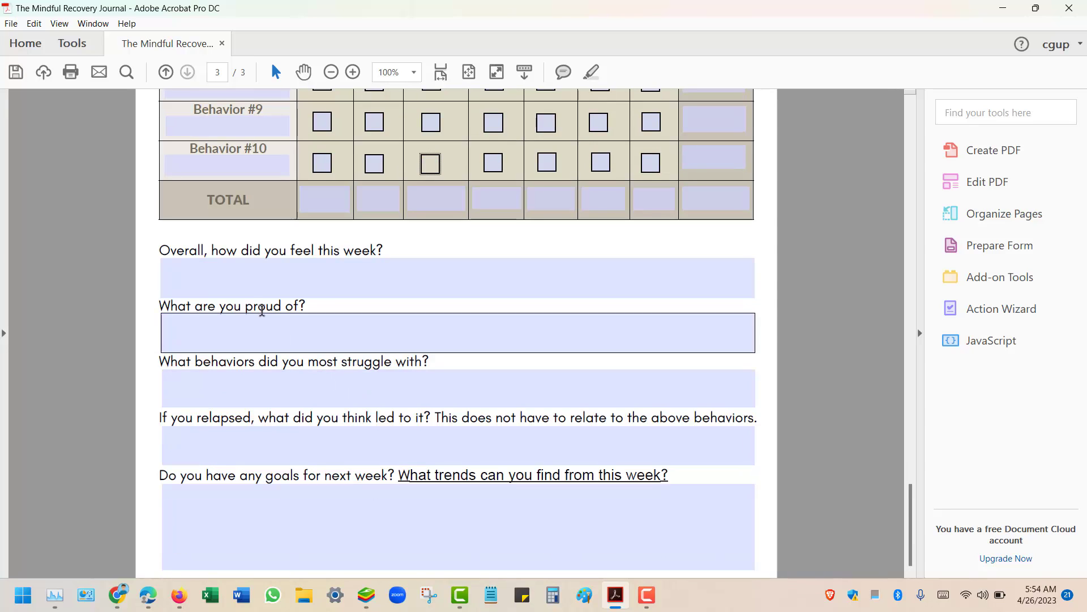
pyautogui.click(247, 269)
pyautogui.write('hello')
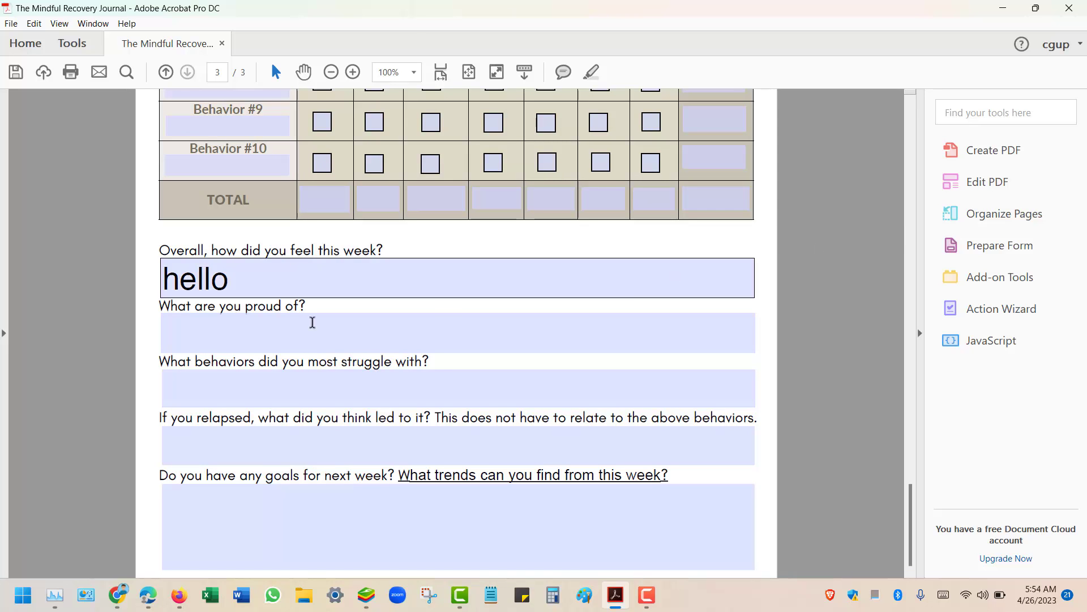
pyautogui.scroll(20, 300, 312)
pyautogui.scroll(15, 294, 310)
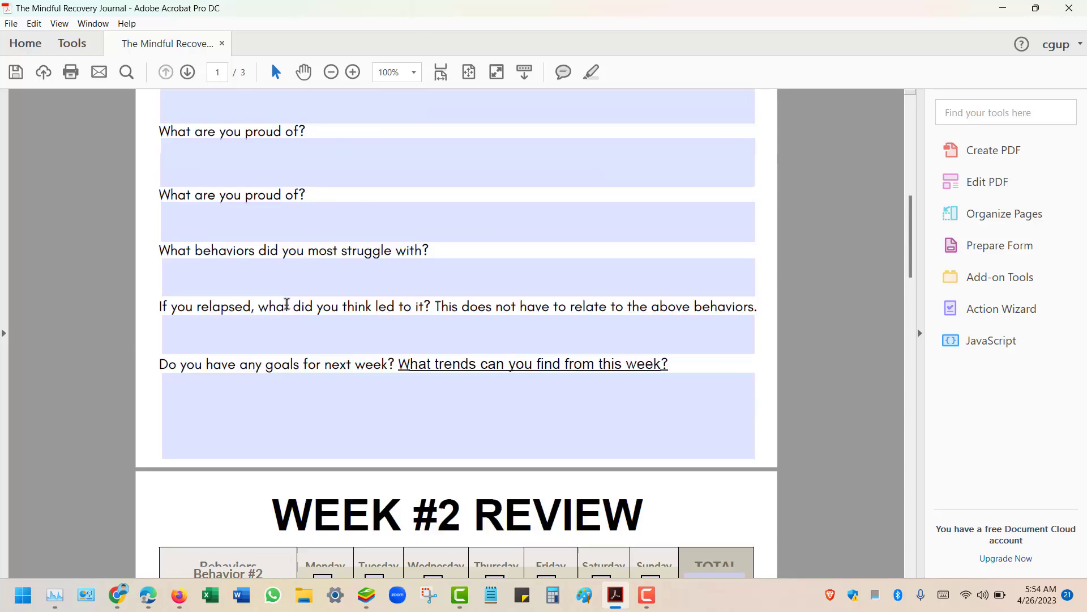
pyautogui.scroll(-20, 211, 416)
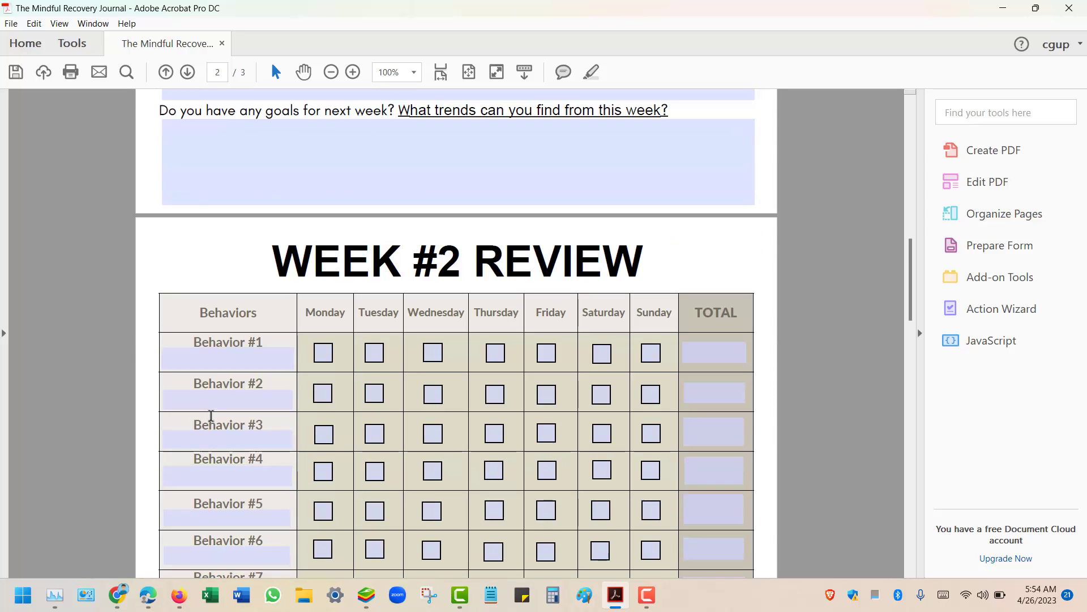
pyautogui.scroll(3, 192, 268)
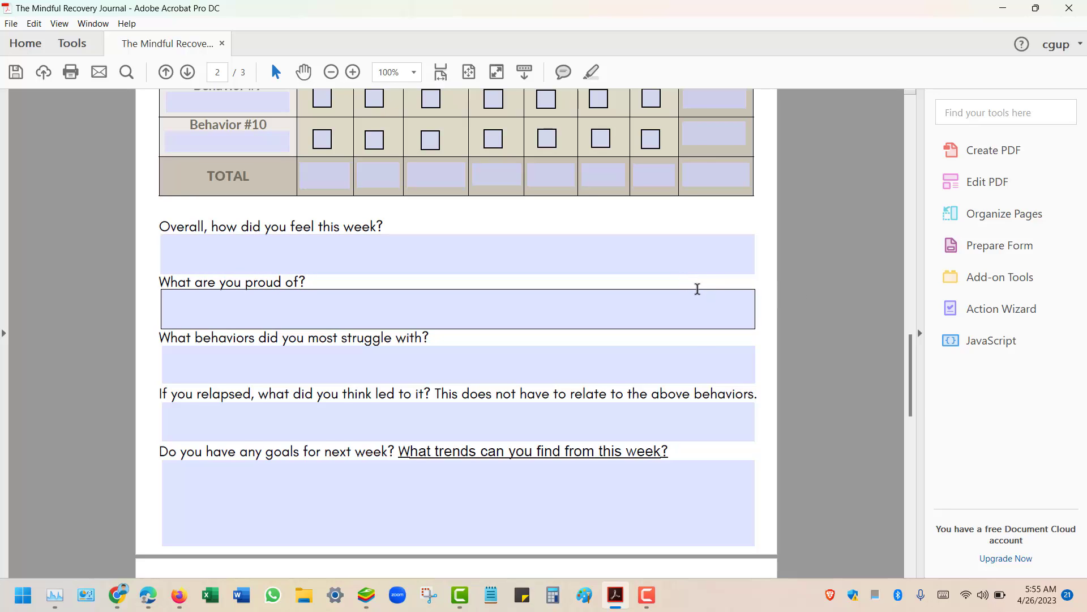
pyautogui.moveTo(655, 596)
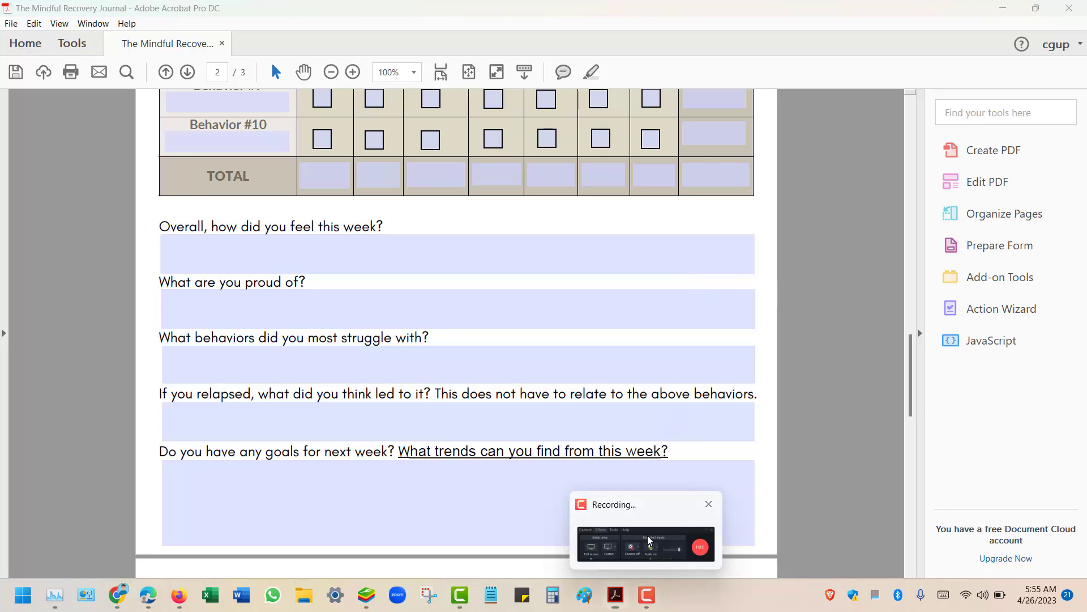